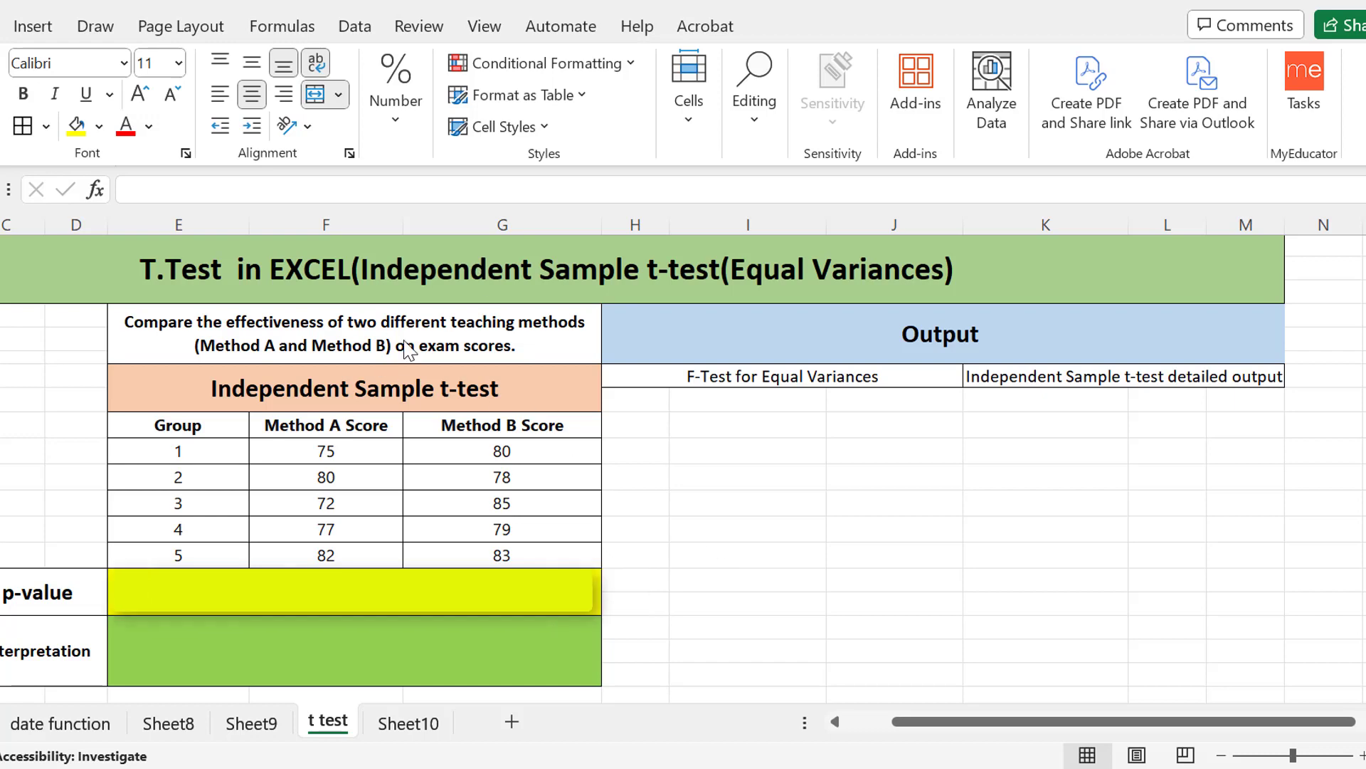
Read the problem description and inspect the Method A and Method B score columns.
left_click(428, 350)
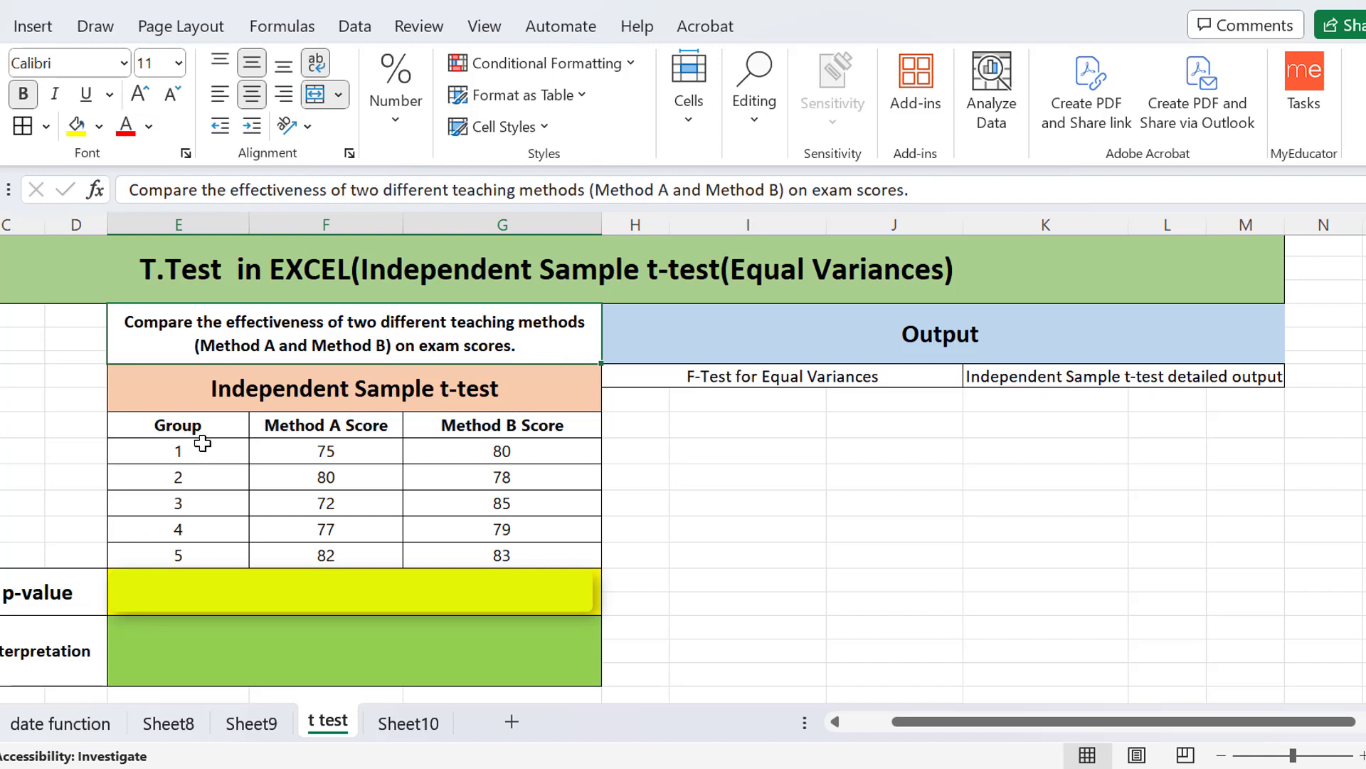
left_click(354, 447)
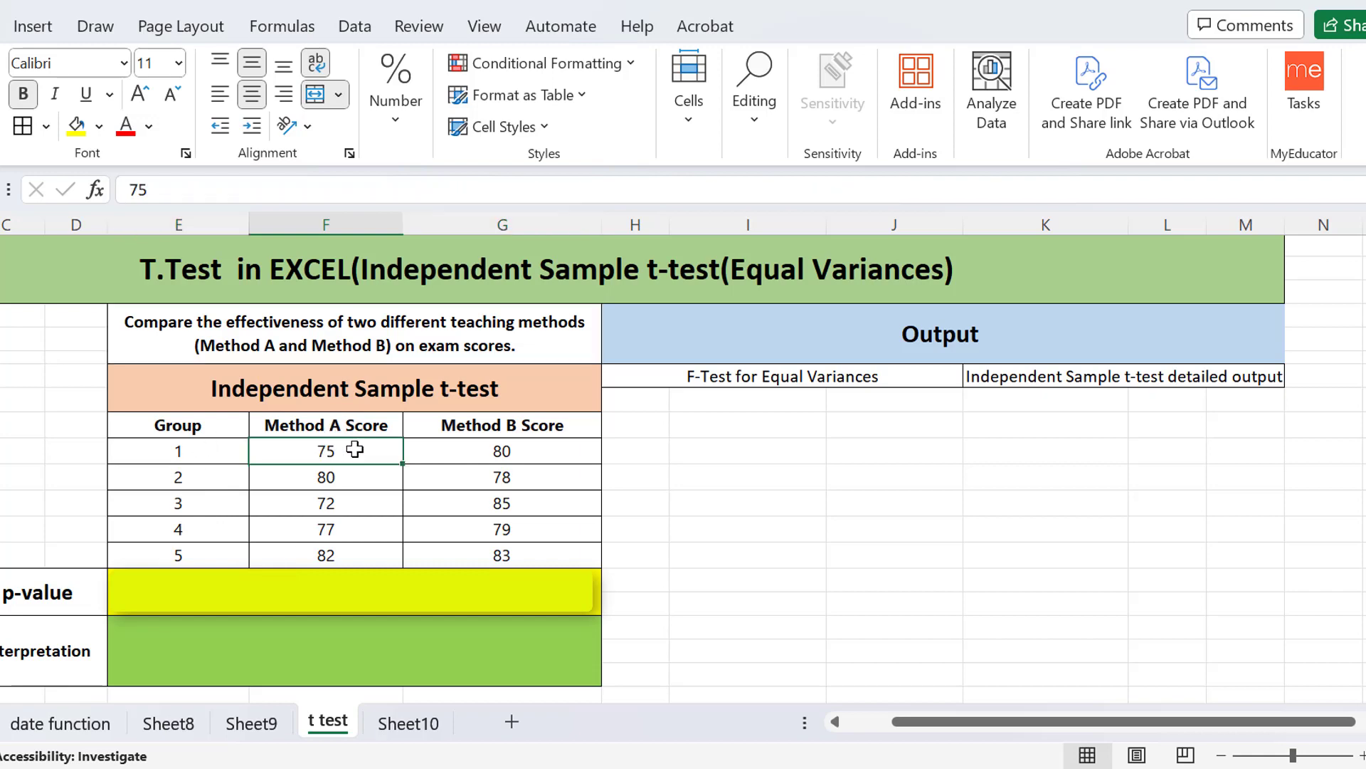
left_click(533, 456)
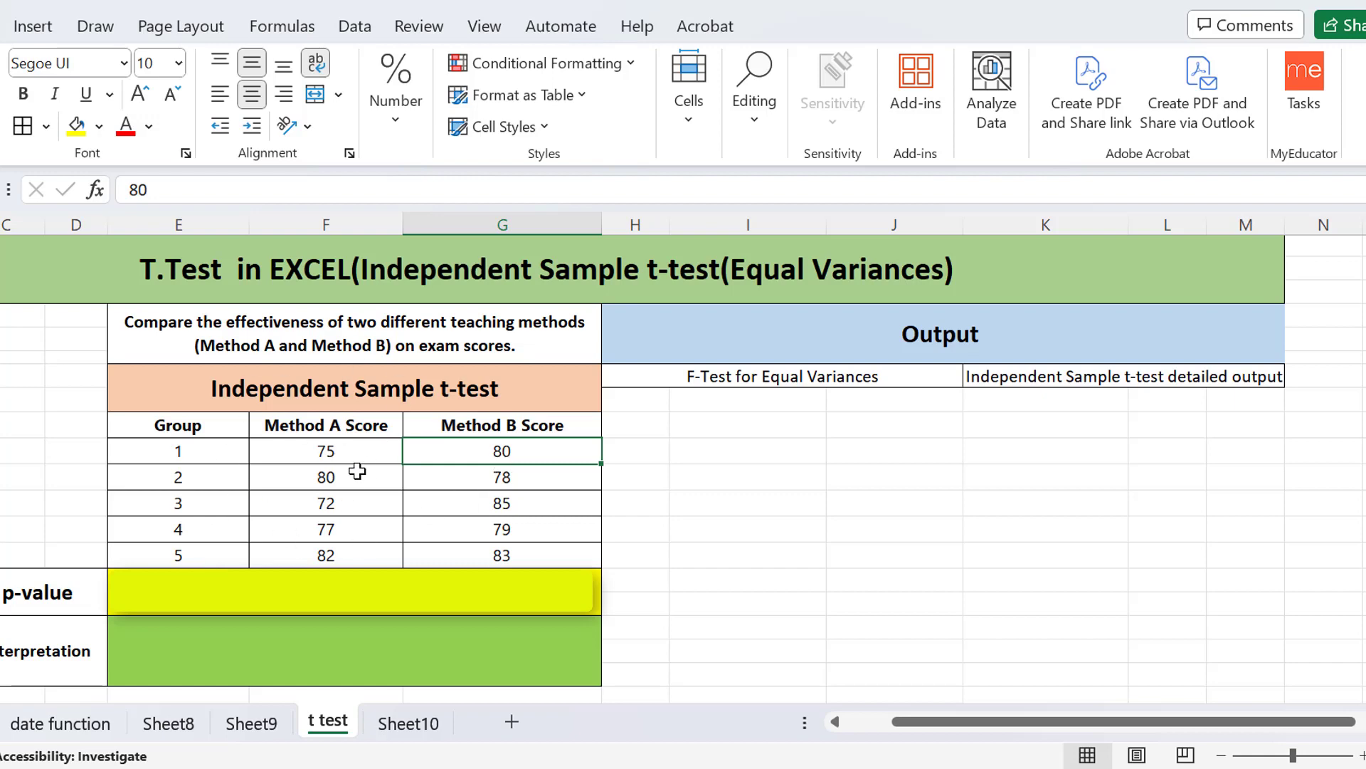
left_click_drag(358, 452, 348, 543)
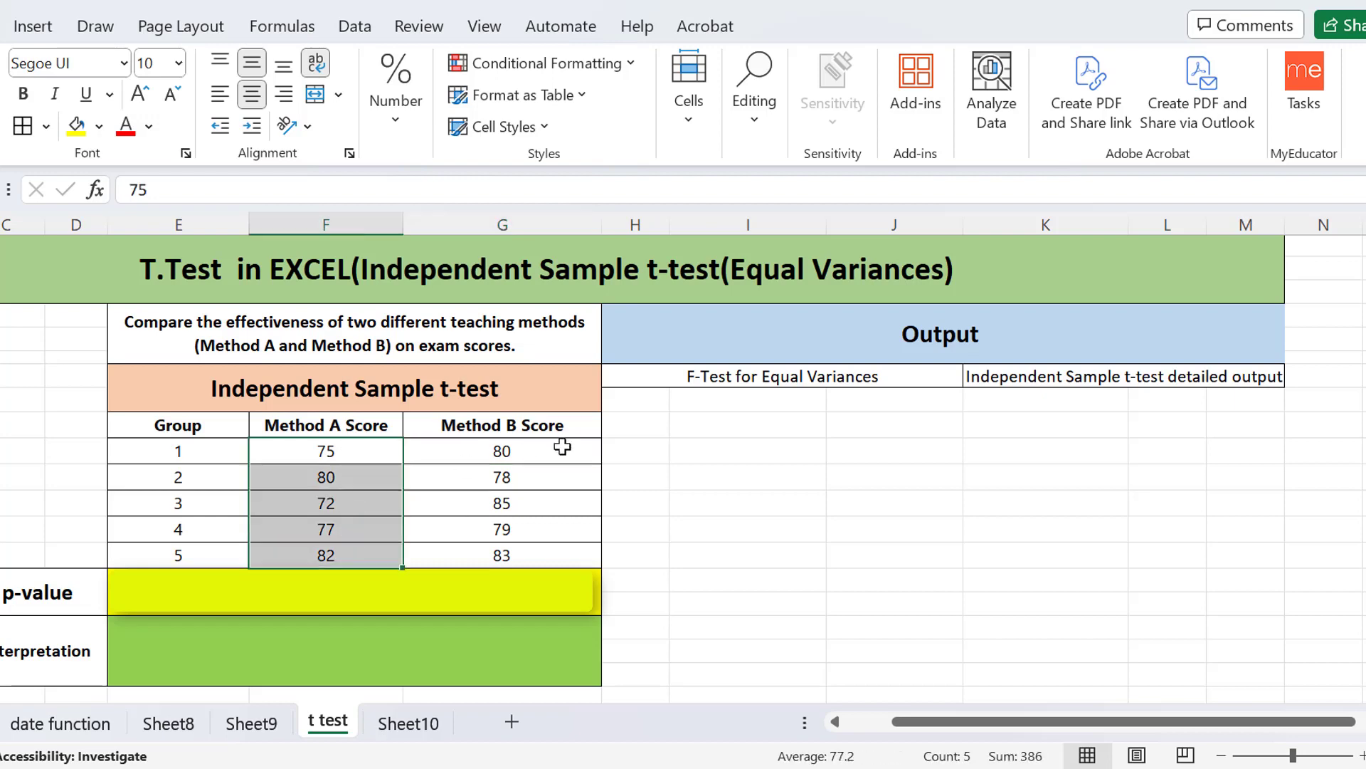
left_click_drag(562, 450, 566, 528)
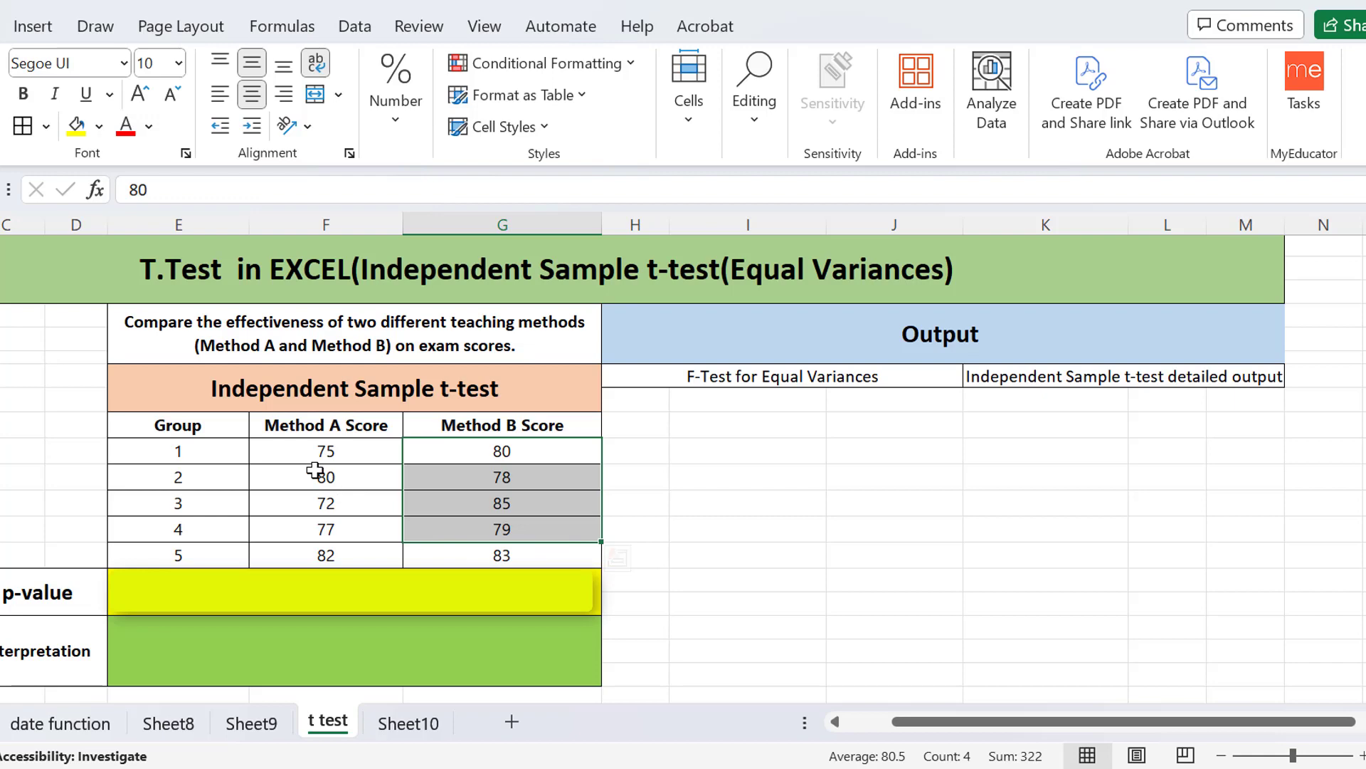
Reselect the five-score ranges for both methods and locate the yellow p-value cell and label.
left_click(351, 454)
left_click_drag(353, 457, 435, 450)
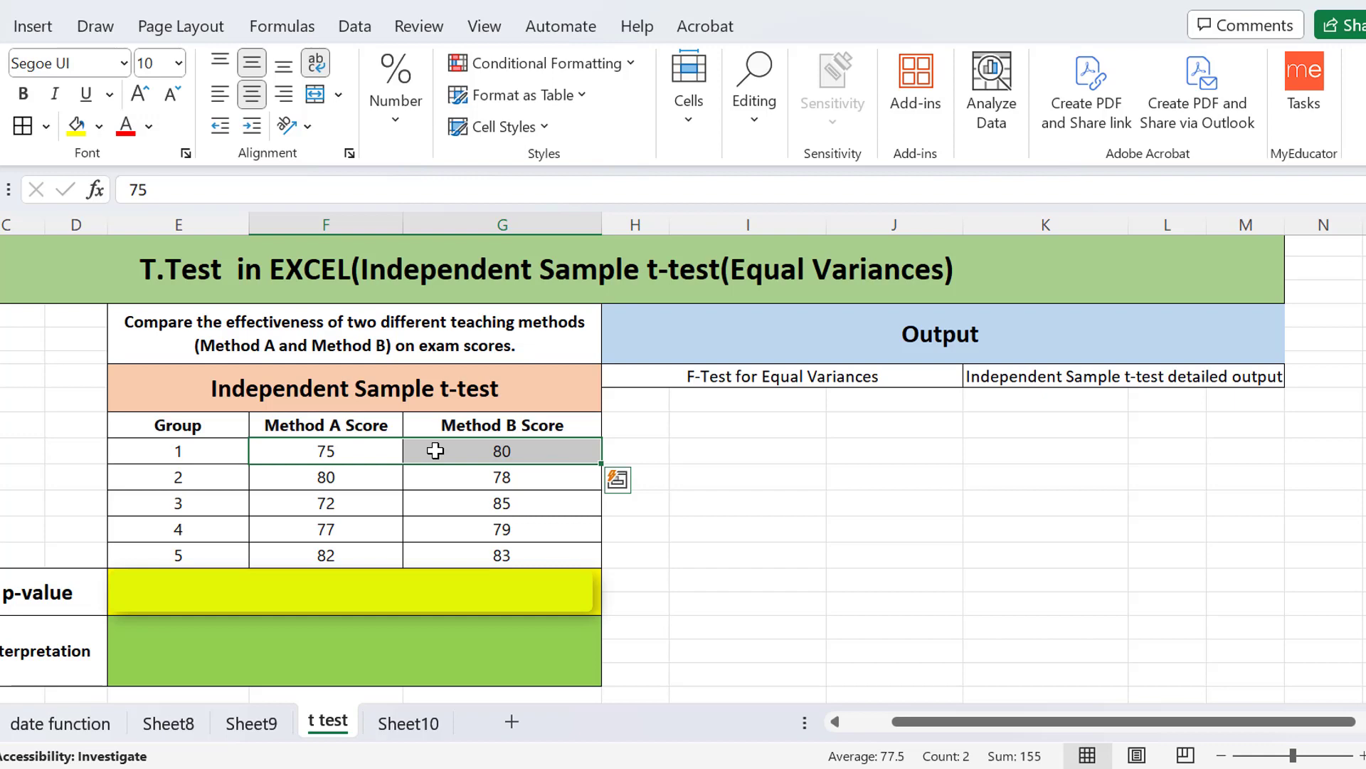
left_click(364, 482)
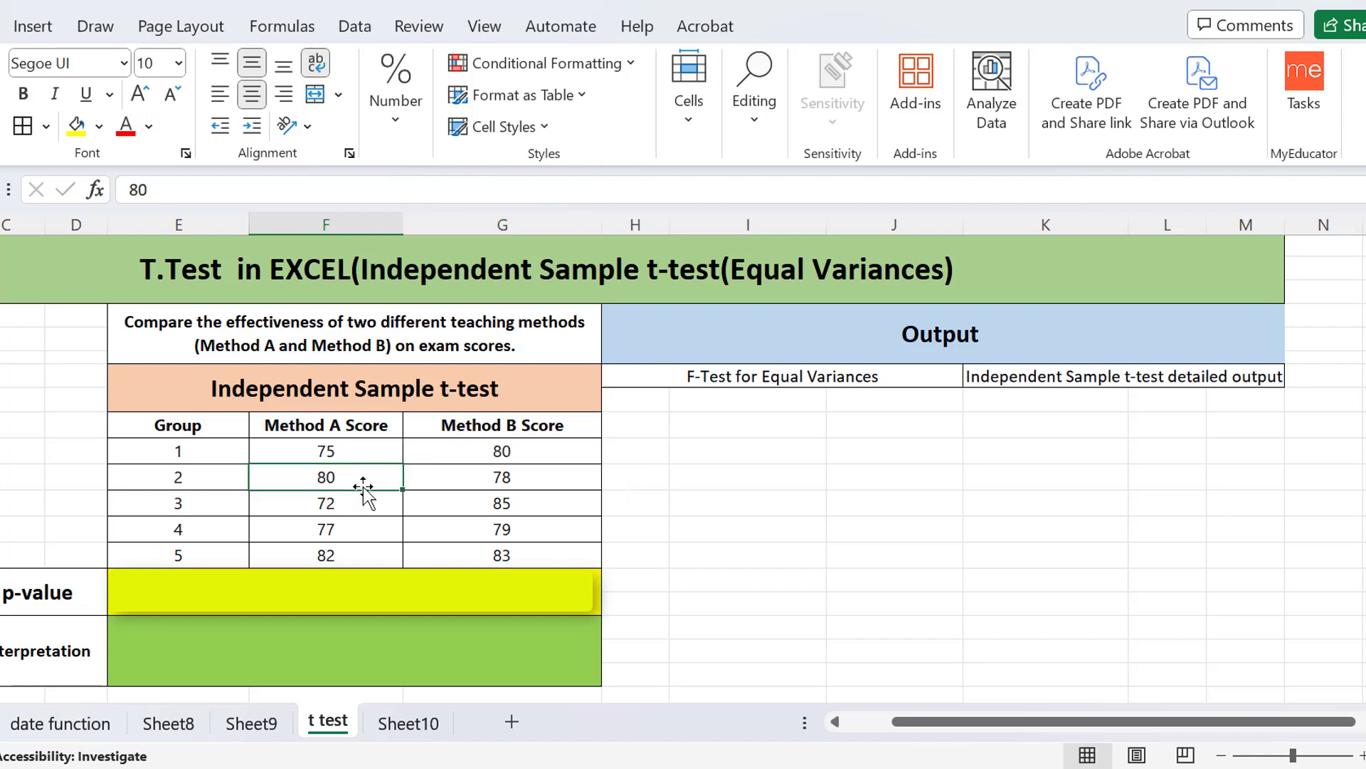
left_click_drag(384, 448, 382, 555)
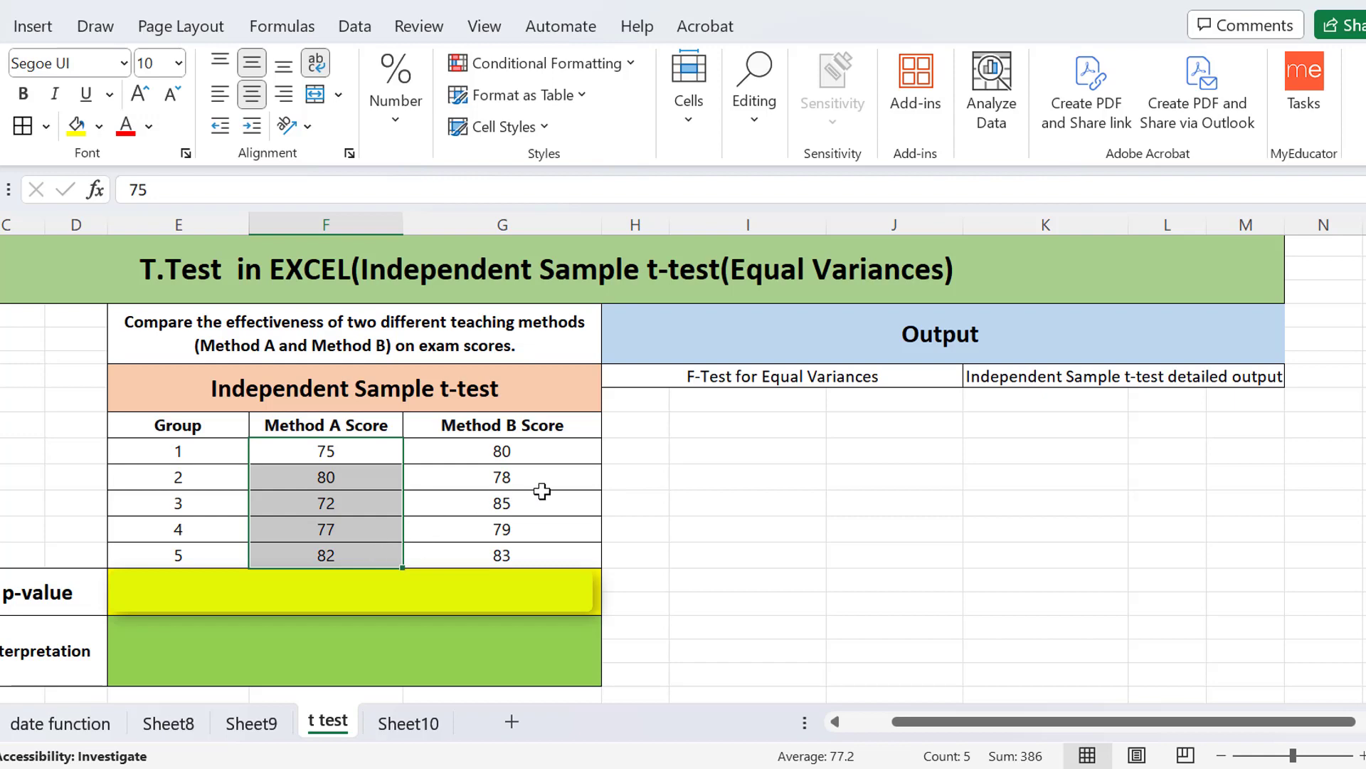
left_click_drag(553, 452, 558, 548)
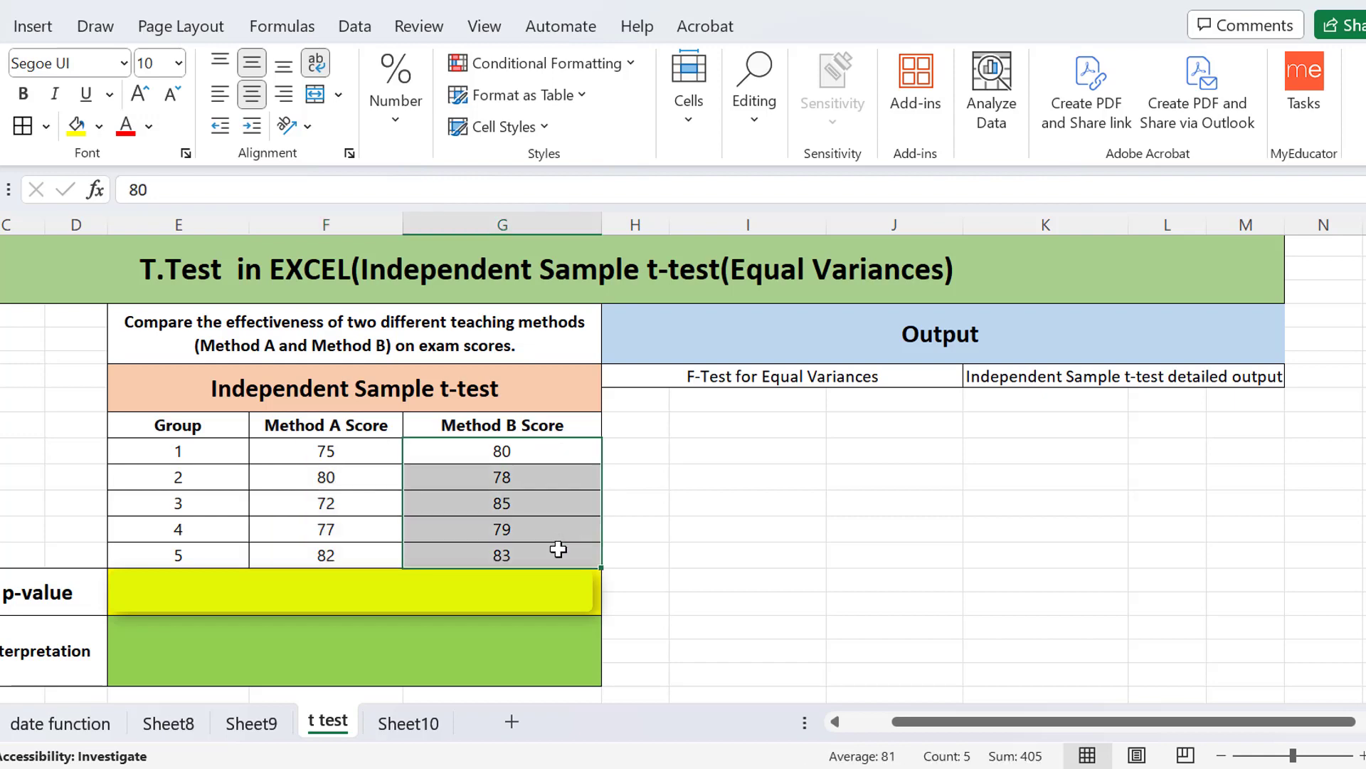
left_click_drag(372, 454, 457, 451)
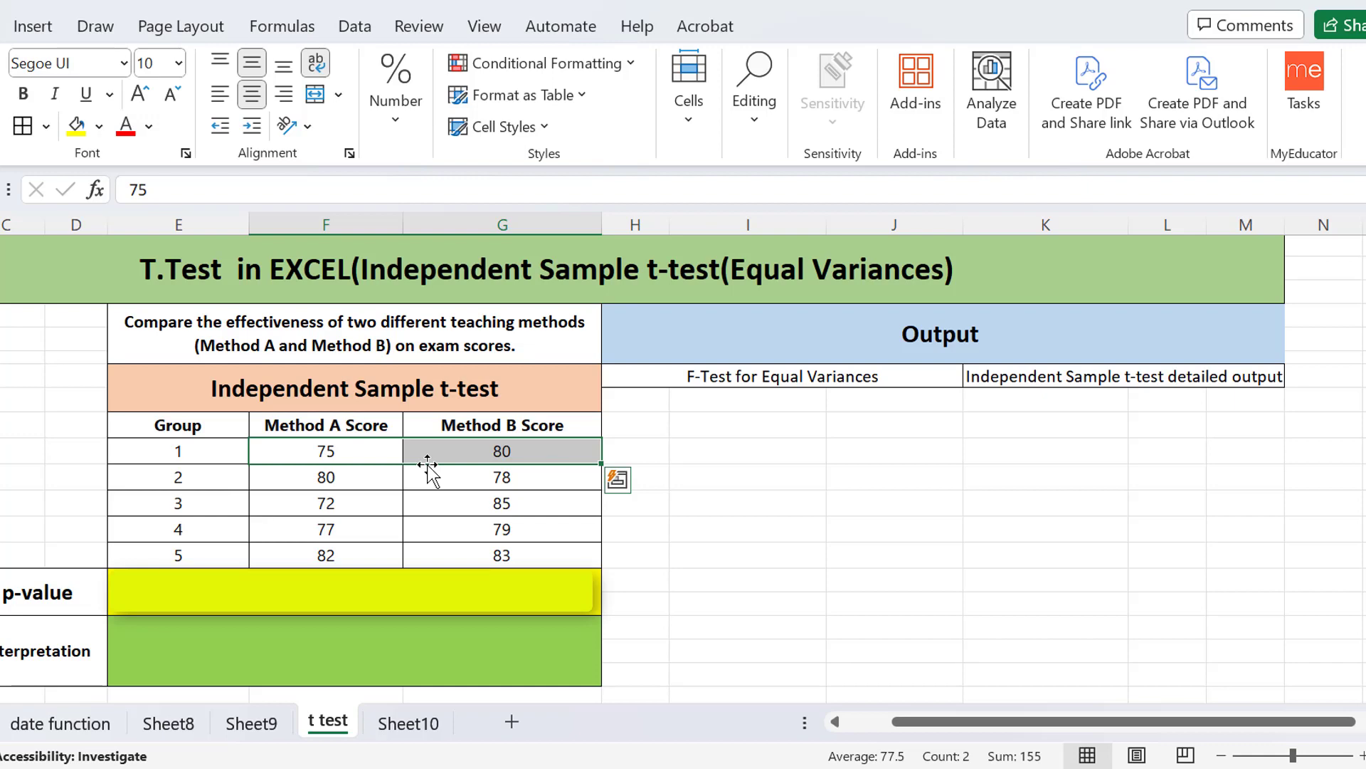
left_click(425, 591)
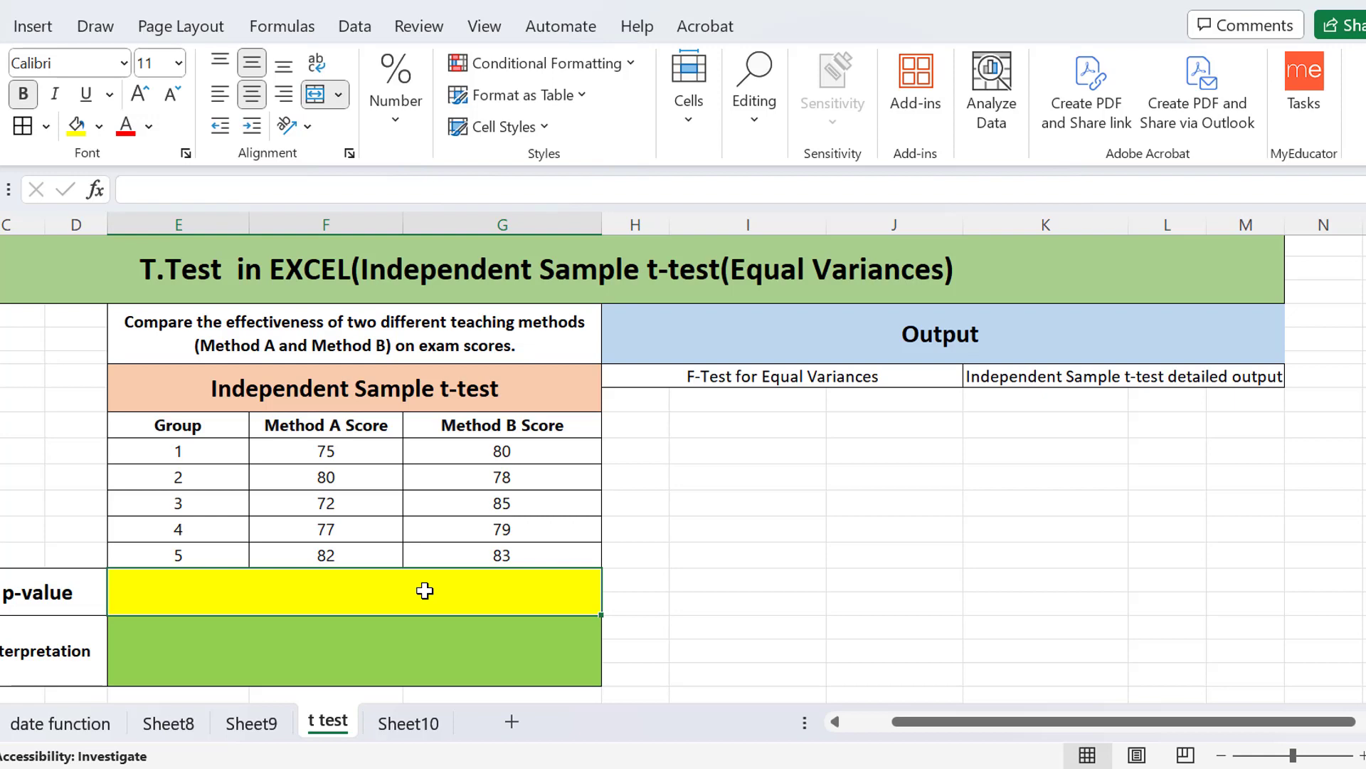
left_click(54, 572)
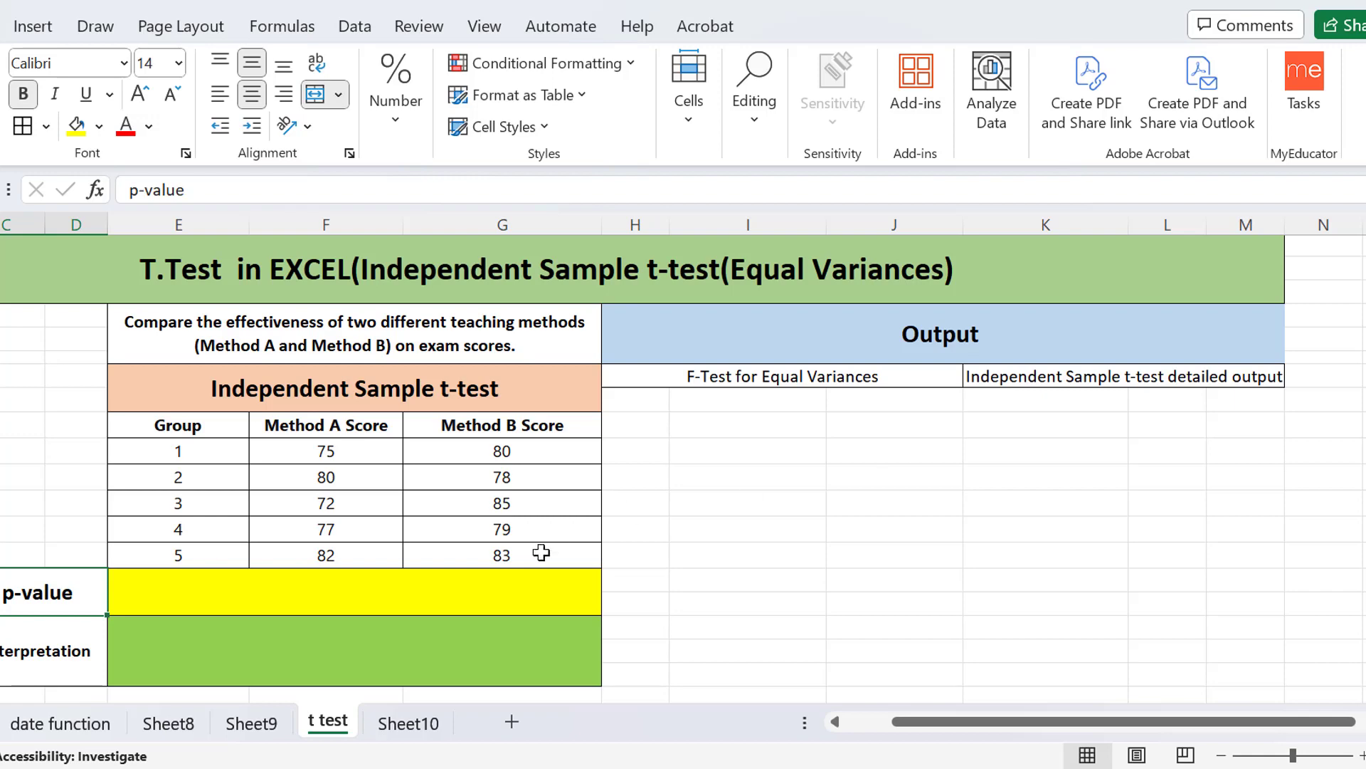
Start a TTEST formula in the p-value cell with arrays F10:F14 and G10:G14.
double_click(243, 595)
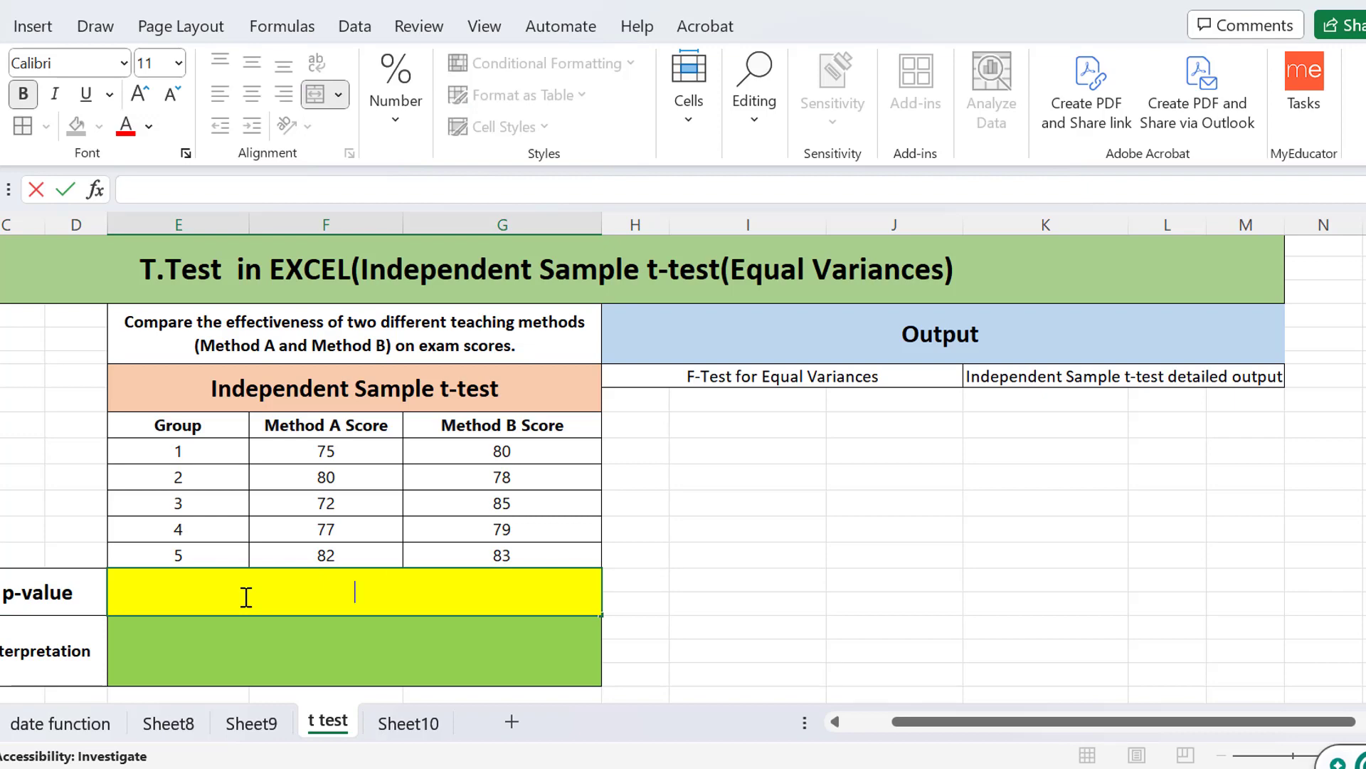
type("=ttest")
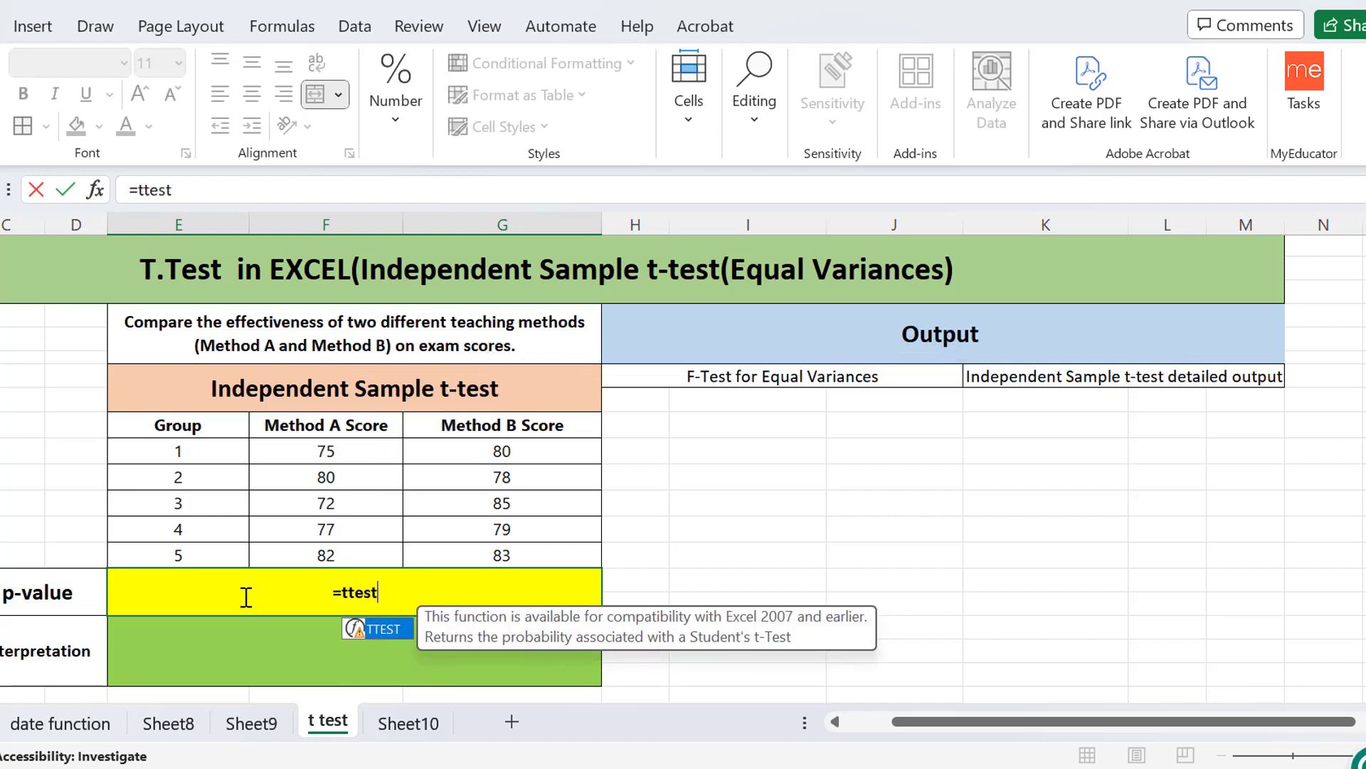
double_click(385, 627)
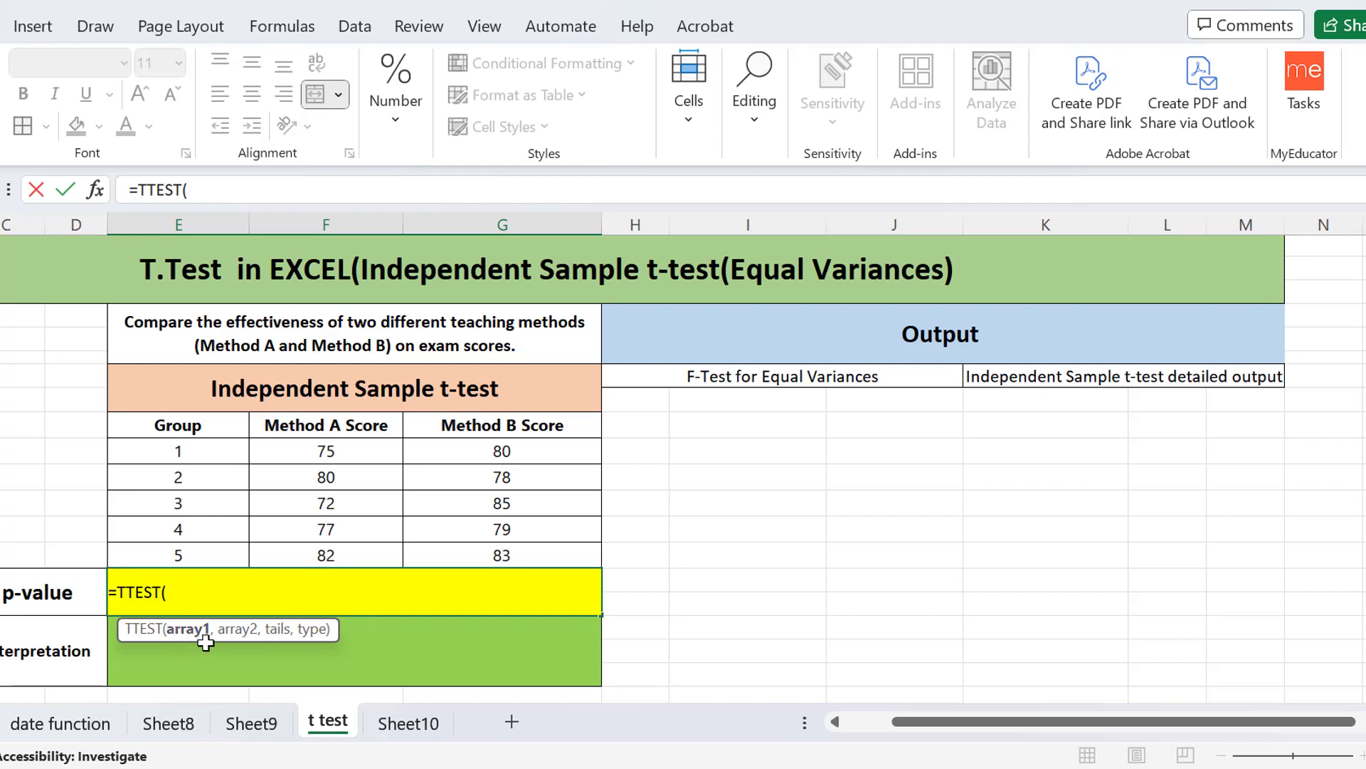
left_click_drag(331, 448, 337, 559)
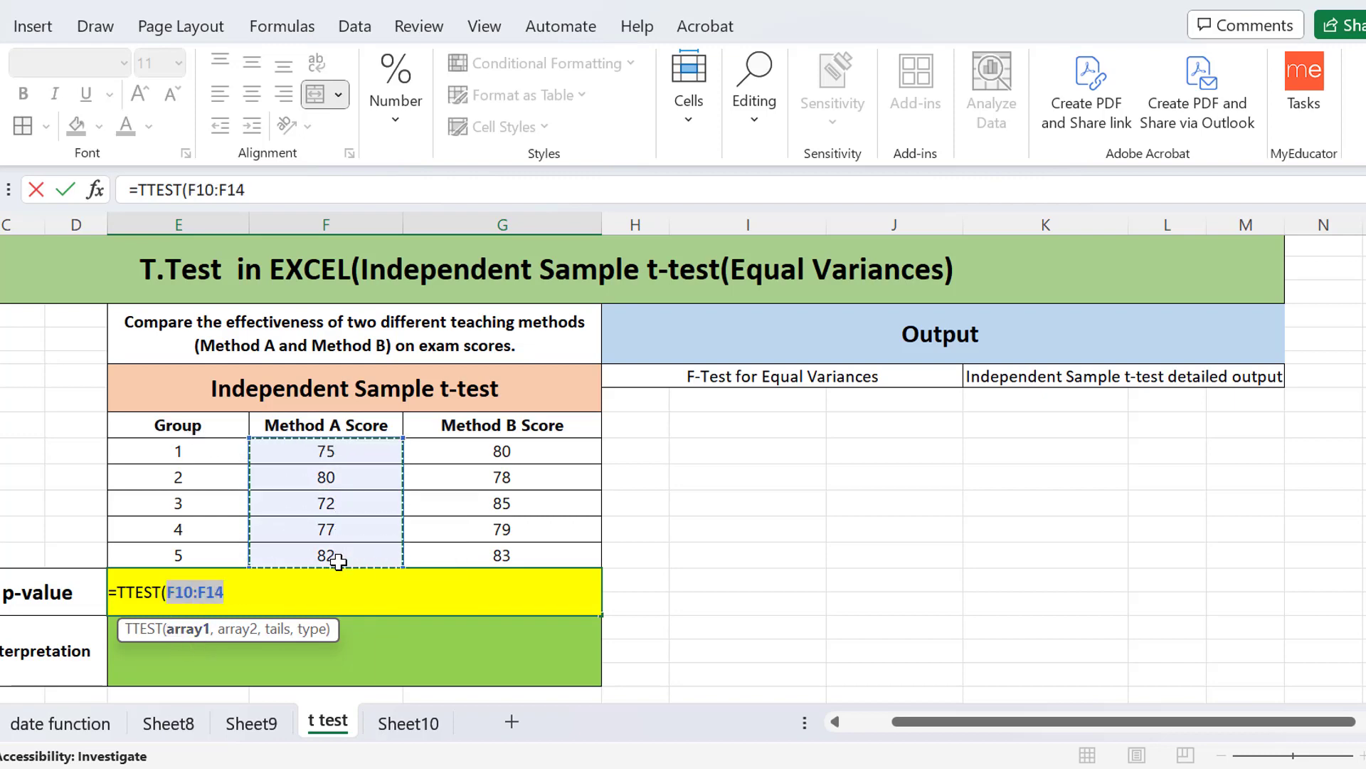
type(",")
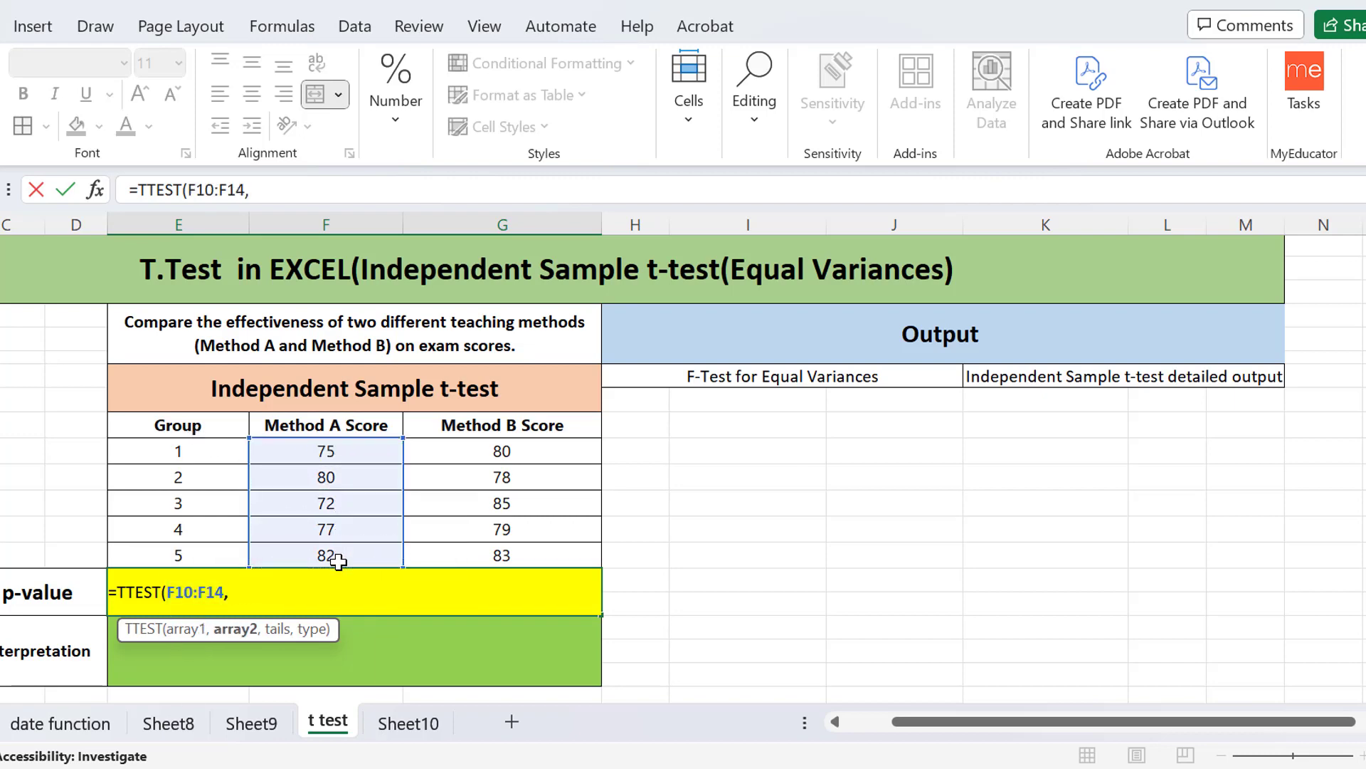
left_click_drag(553, 450, 566, 550)
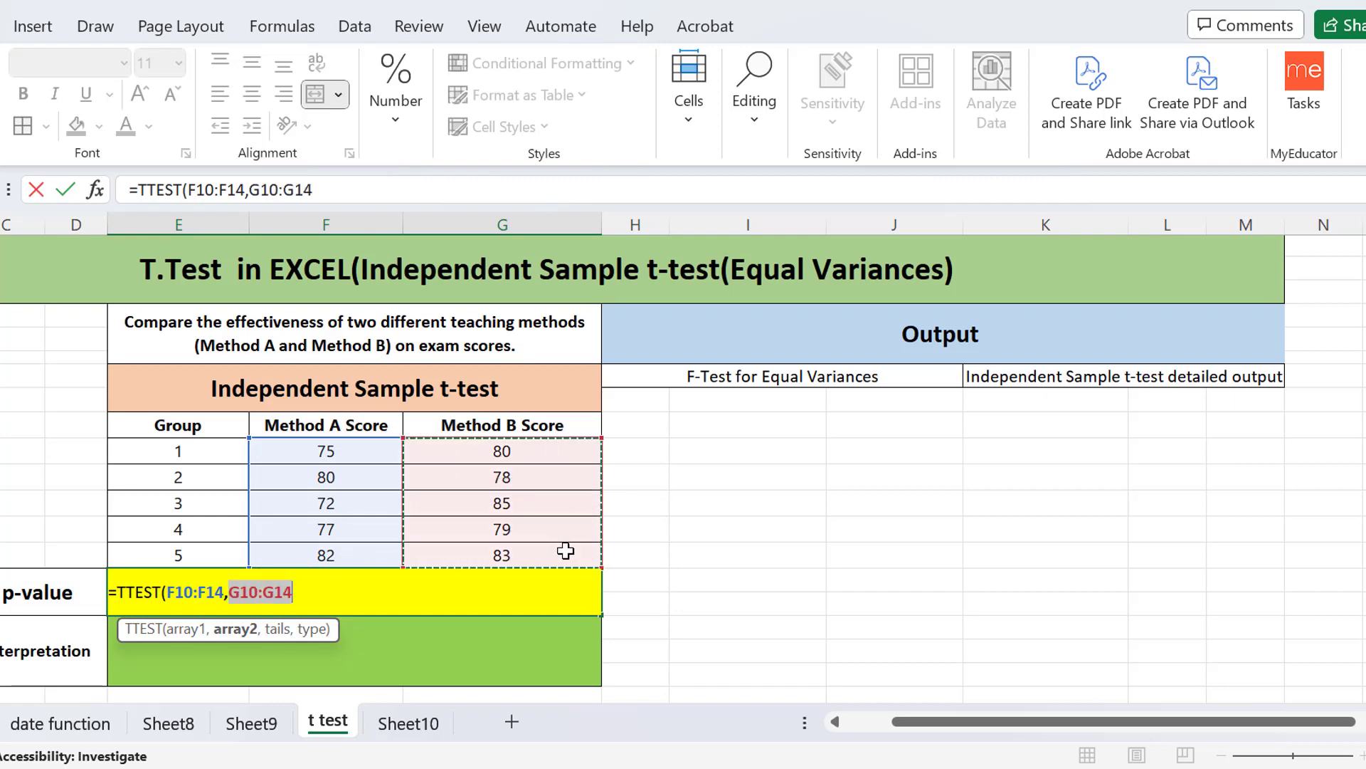
type(",")
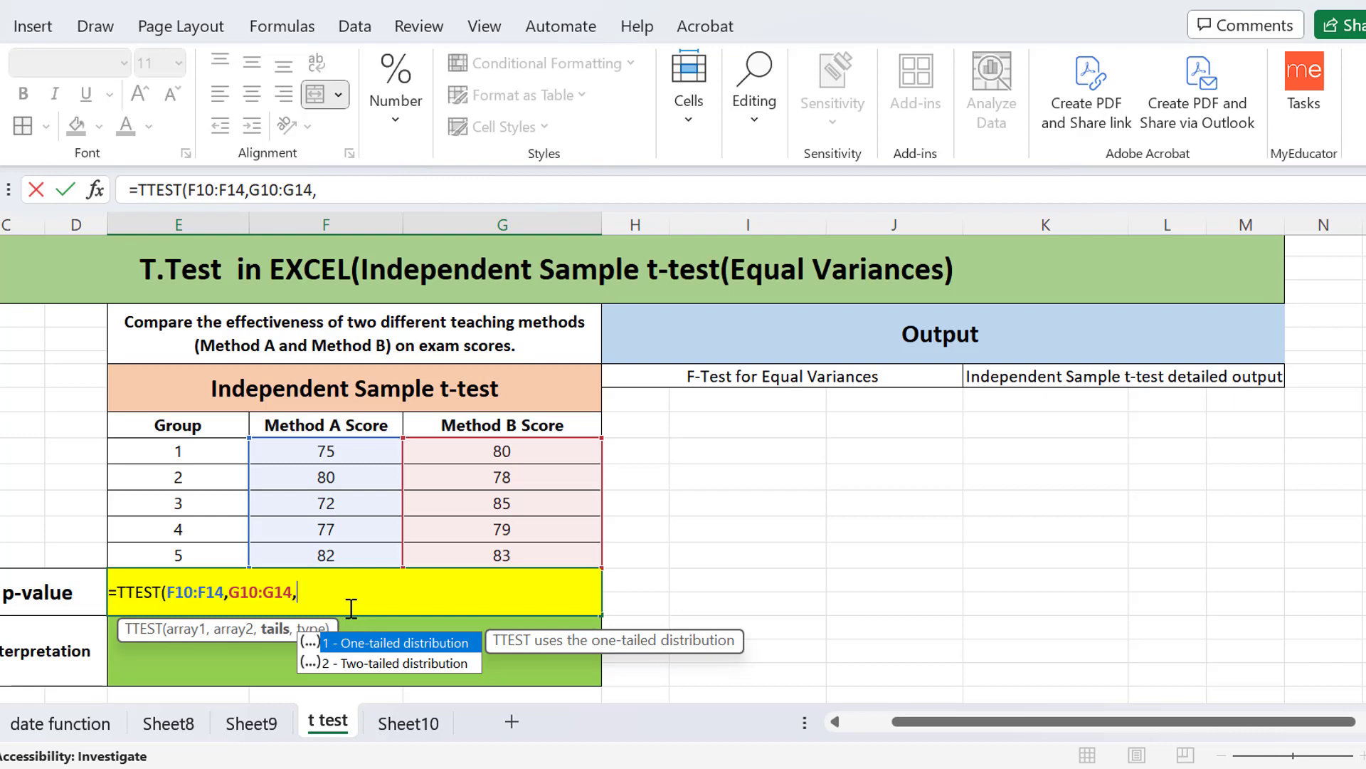
Finish the formula with tails 2 and type 2, giving =TTEST(F10:F14,G10:G14,2,2).
left_click(372, 668)
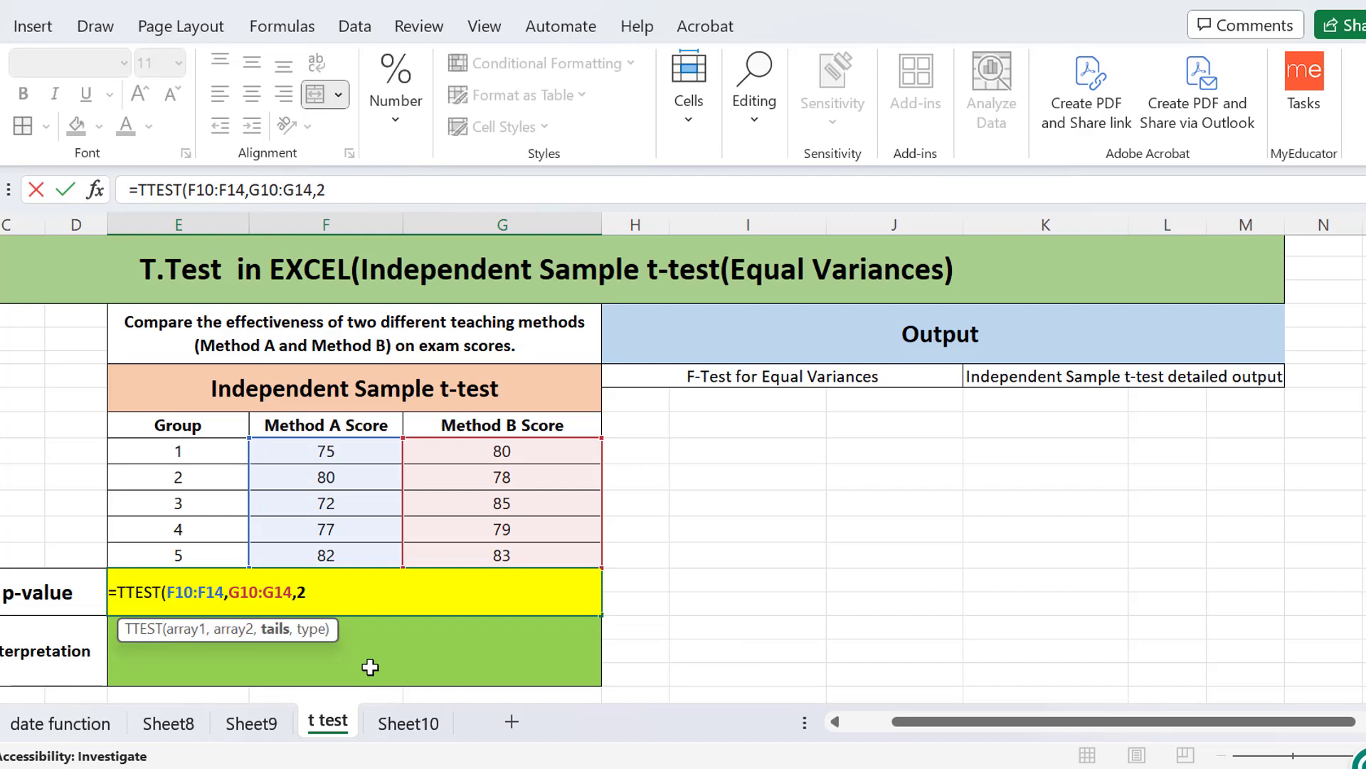
type(",")
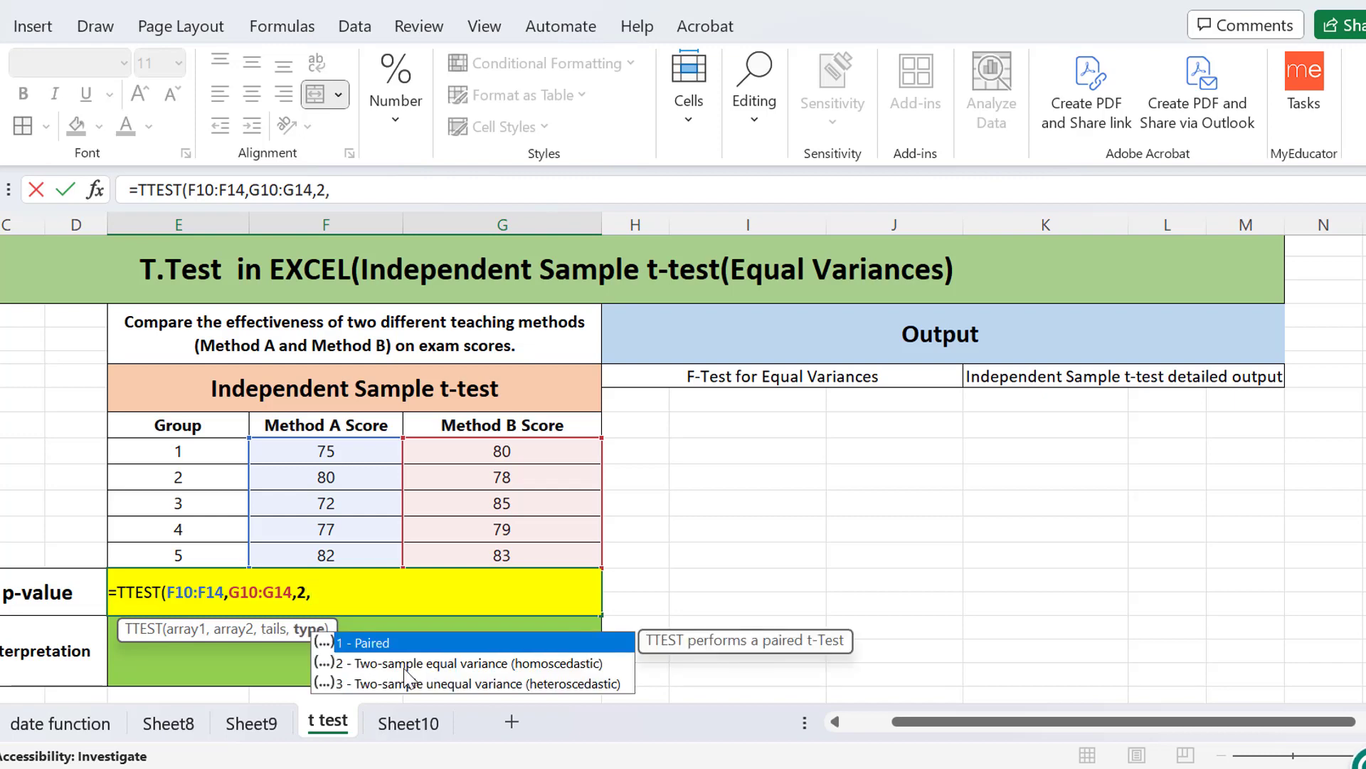
key("Down")
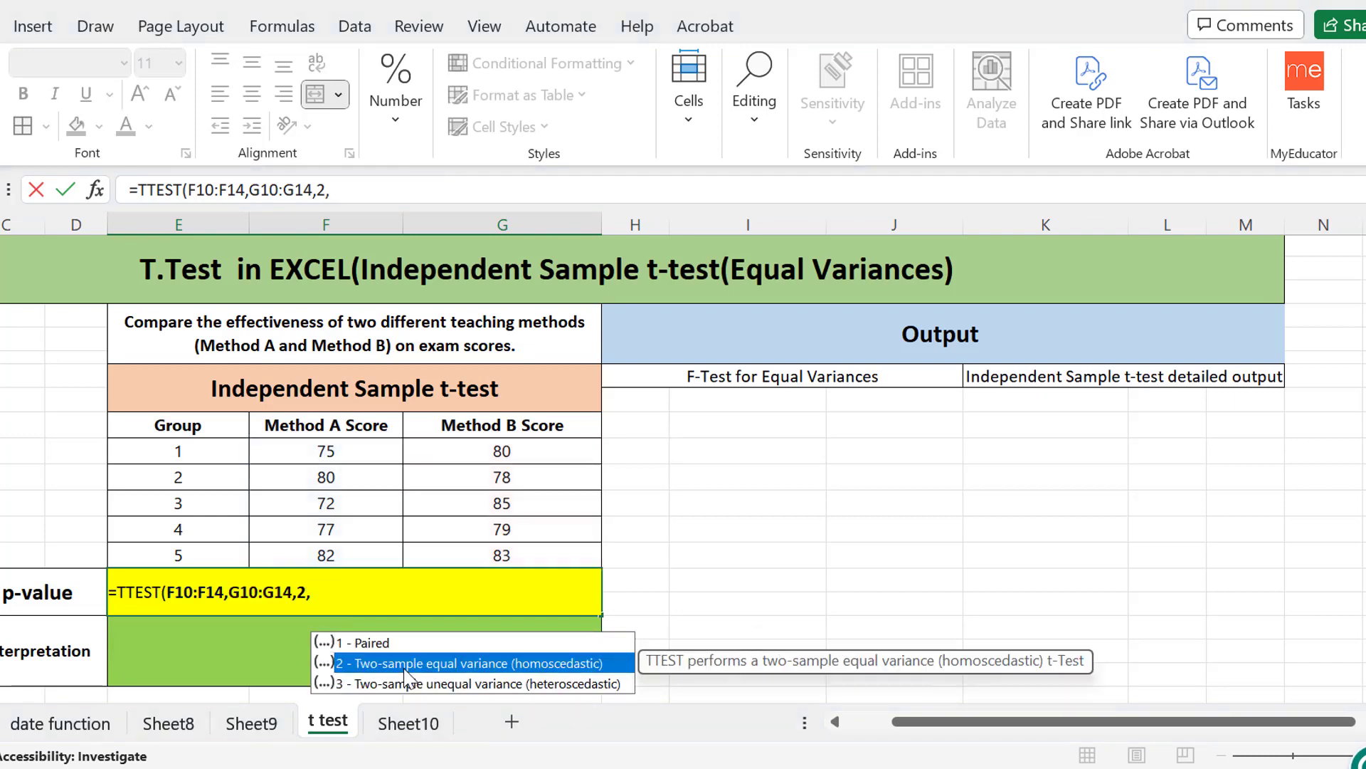
double_click(386, 665)
type(")")
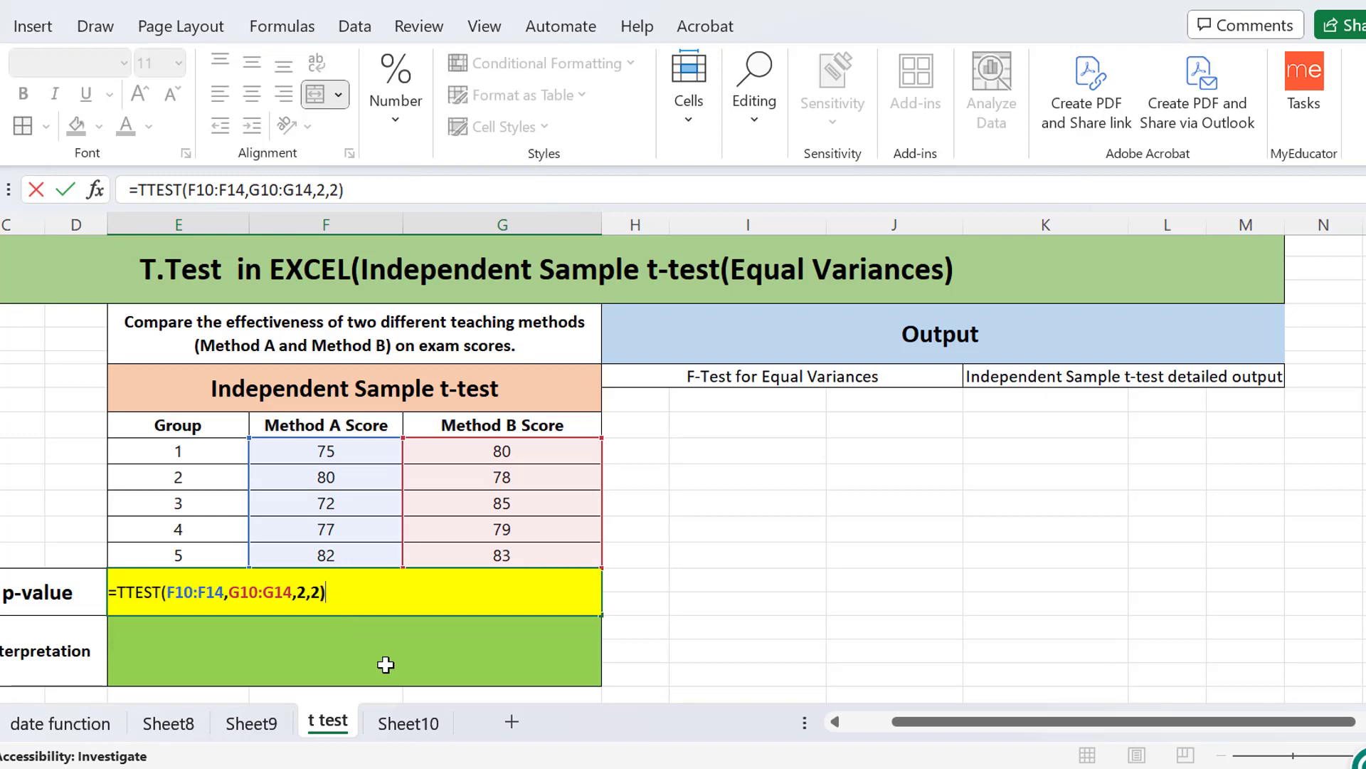
key("Return")
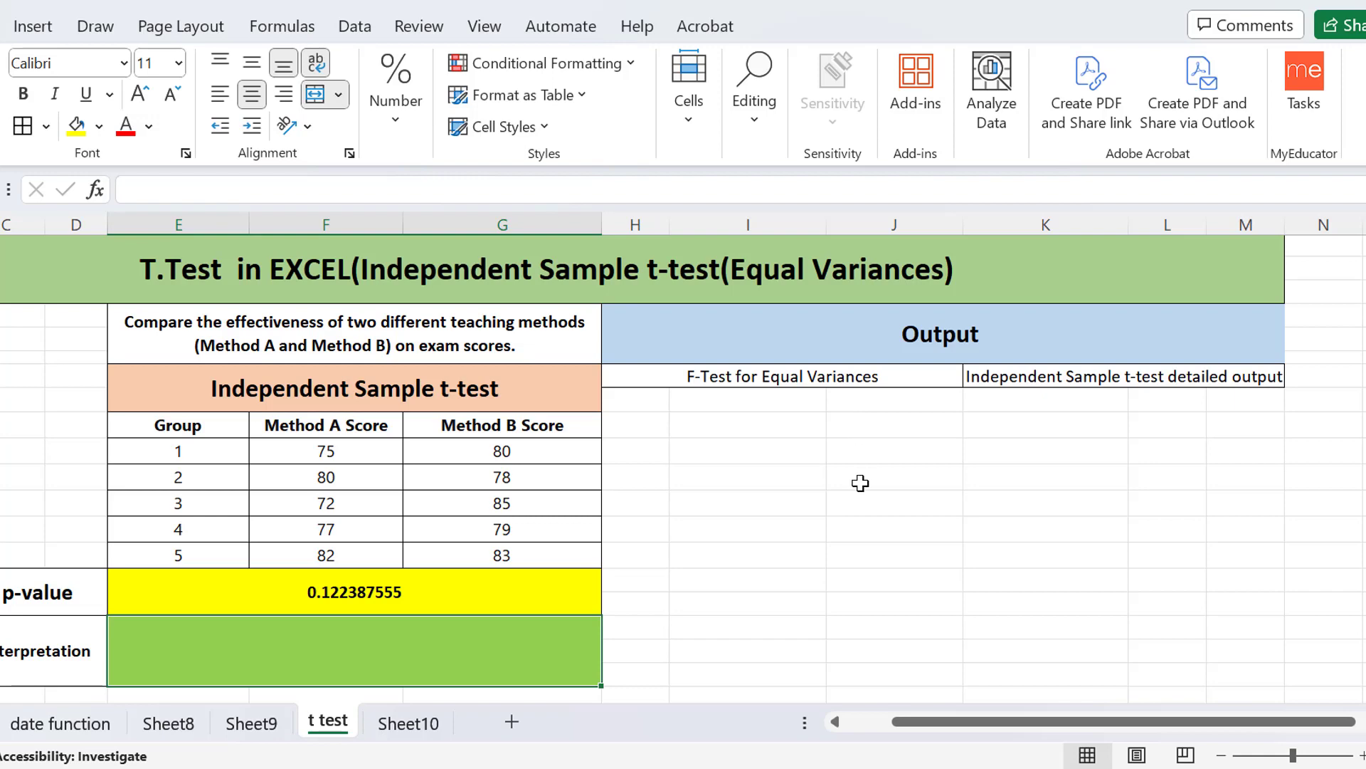
Select the 'F-Test for Equal Variances' heading cell in the Output area.
left_click(779, 385)
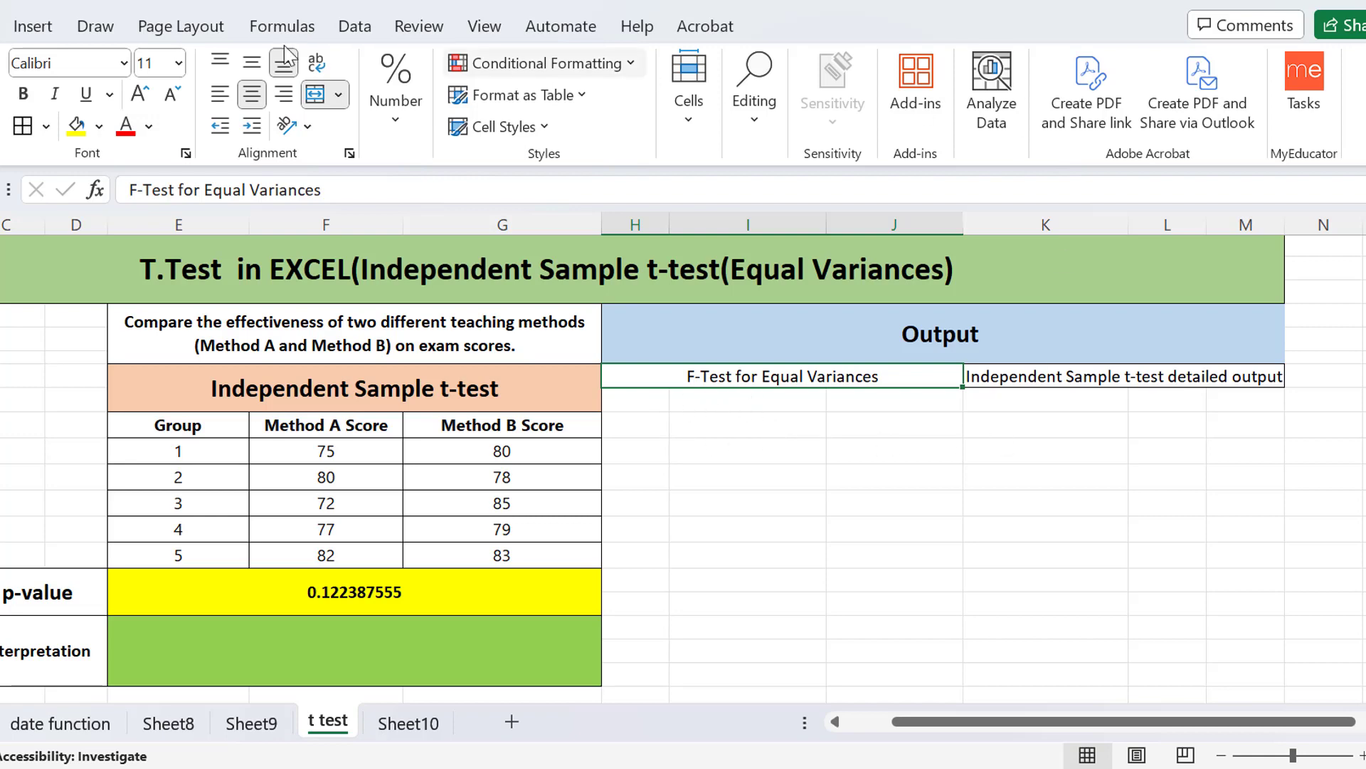
Choose F-Test Two-Sample for Variances from the Data Analysis tools.
left_click(356, 30)
left_click(1274, 68)
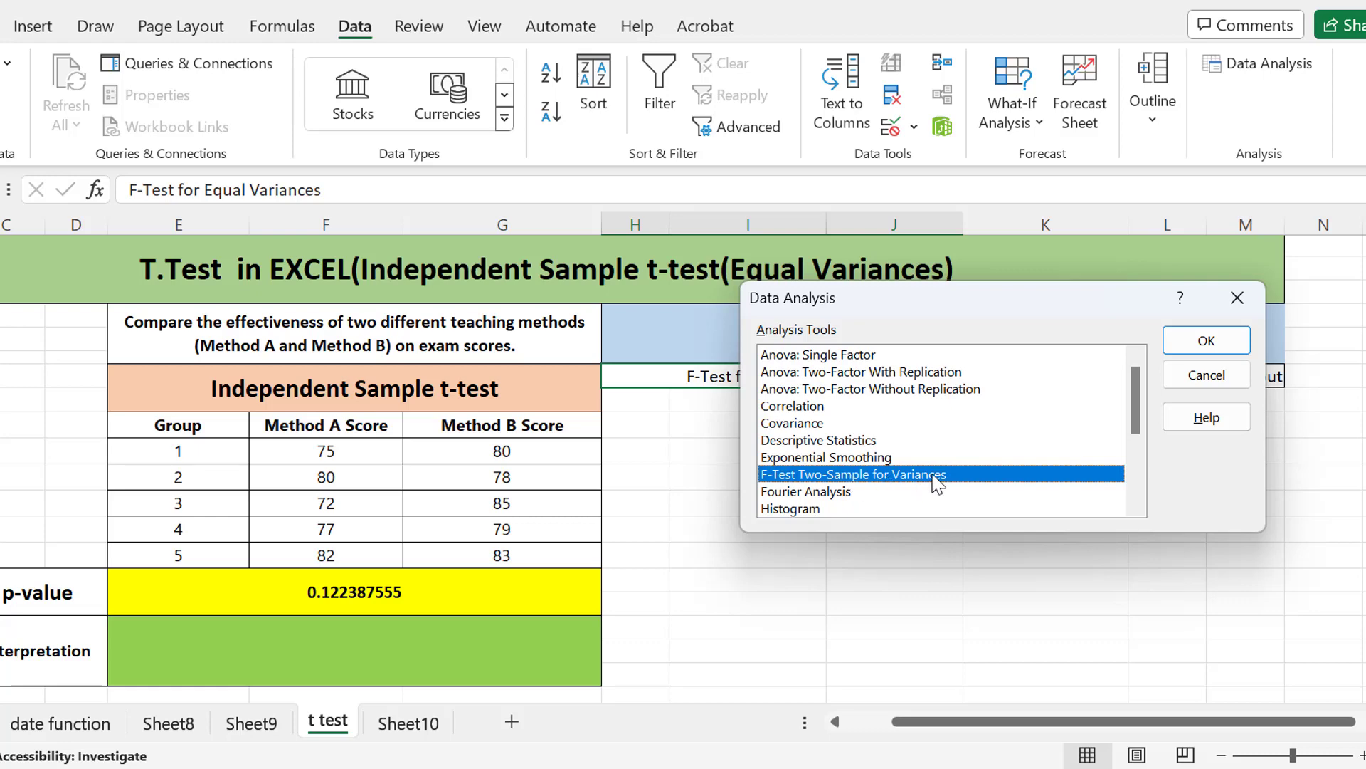
left_click_drag(1028, 307, 1094, 269)
left_click_drag(1075, 335, 909, 447)
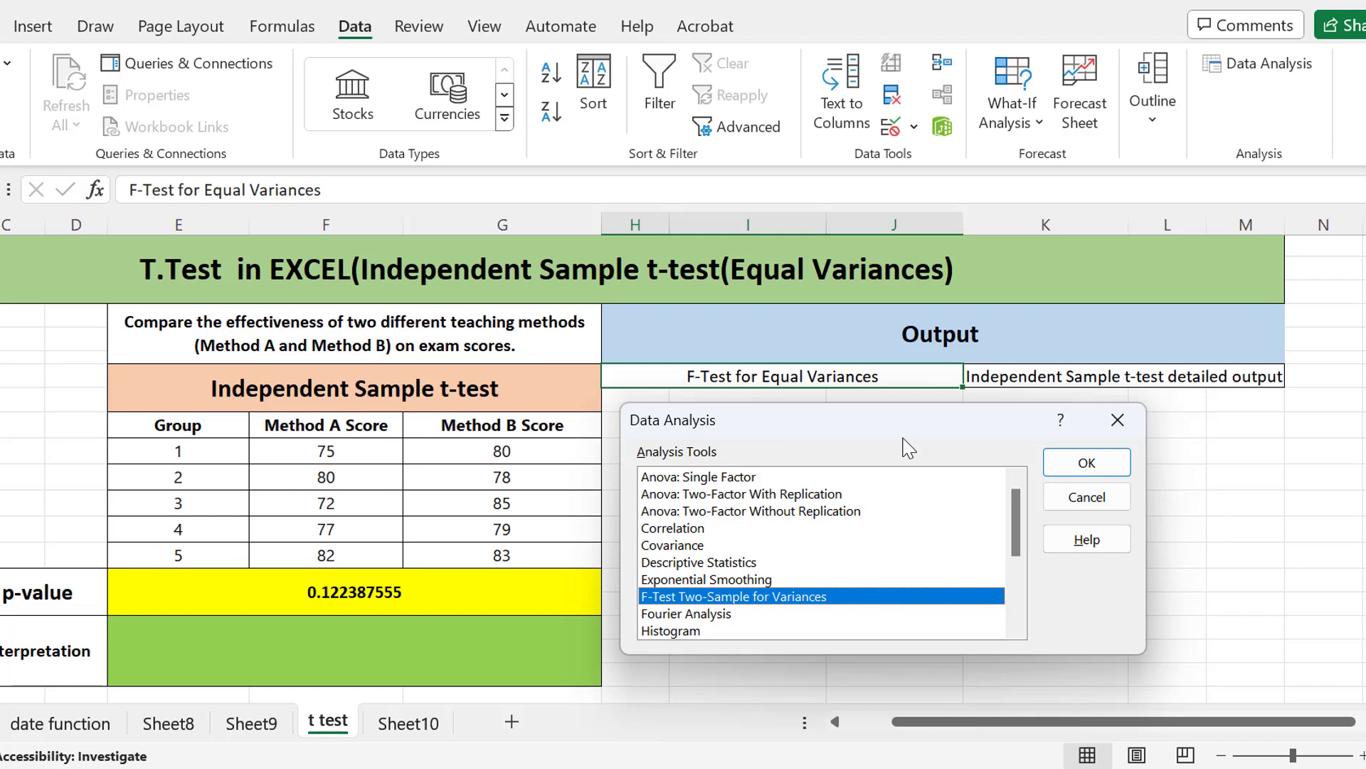
left_click(1089, 465)
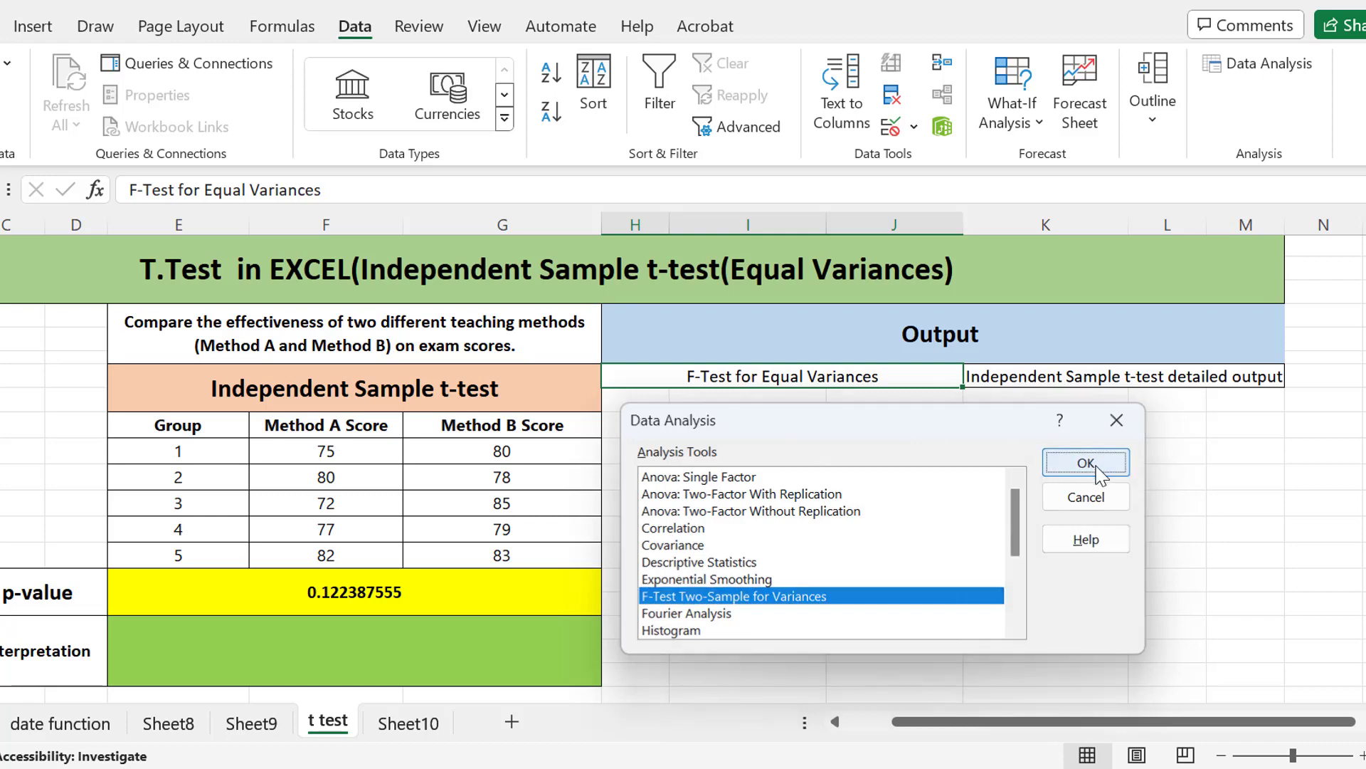
Set Variable 1 to the Method A scores F10:F14 and Variable 2 to G10:G14.
mouse_move(1018, 392)
left_mouse_down()
mouse_move(1040, 507)
mouse_move(1022, 418)
left_mouse_up()
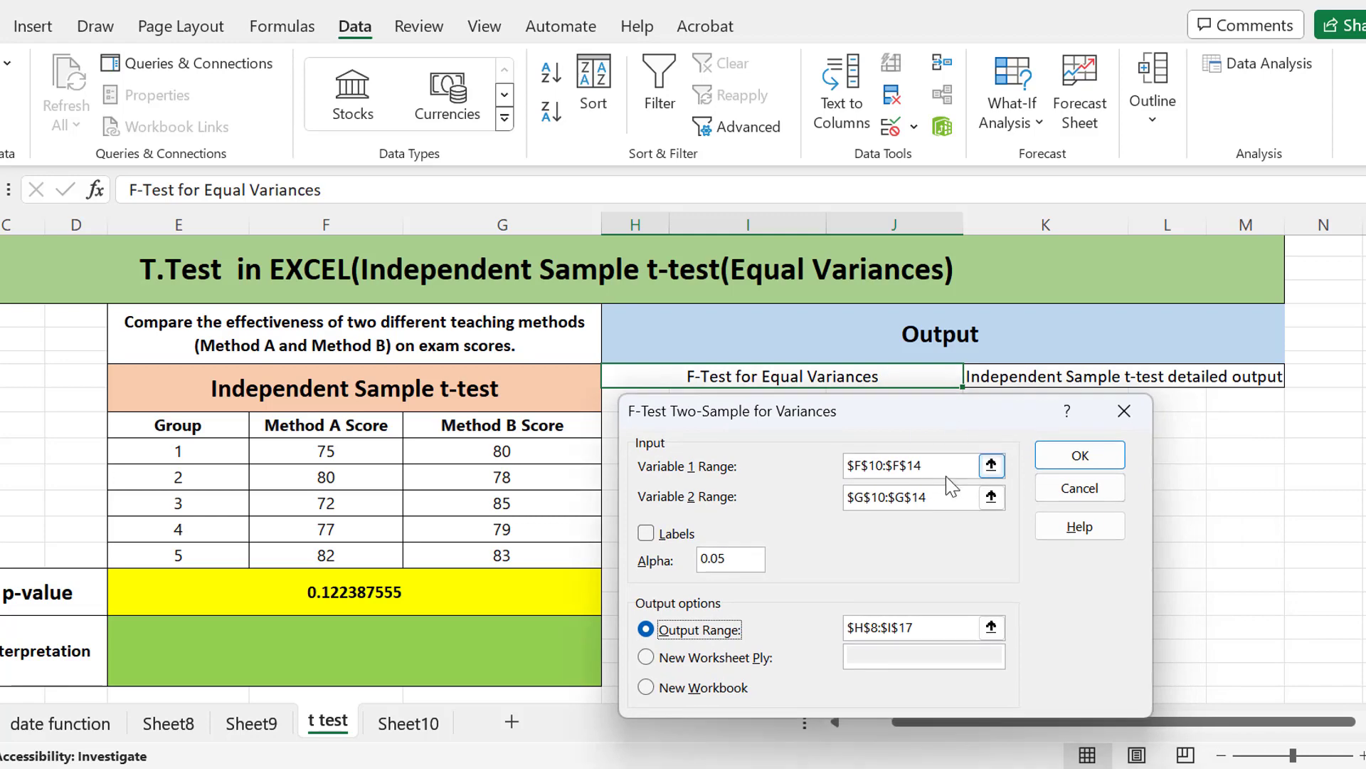
left_click(991, 465)
left_click_drag(326, 451, 351, 558)
key("Return")
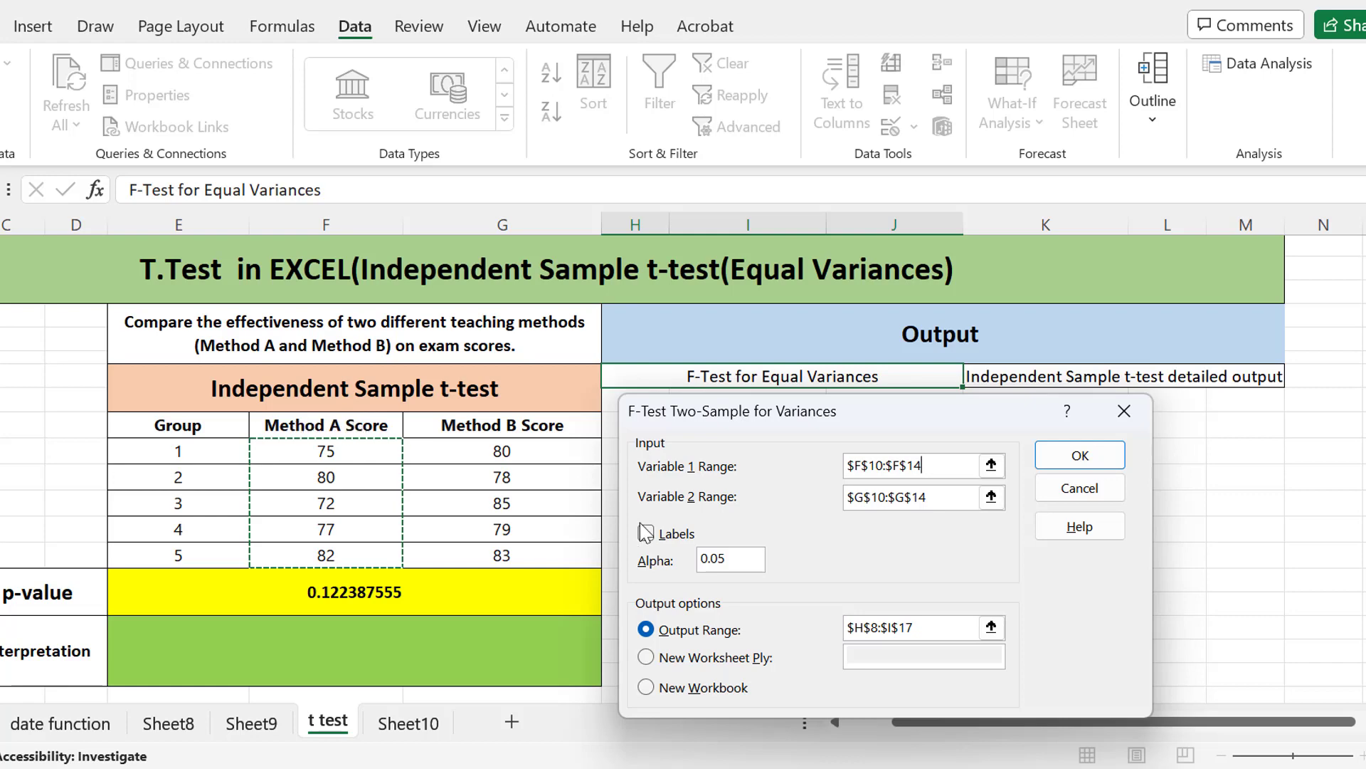
left_click(941, 496)
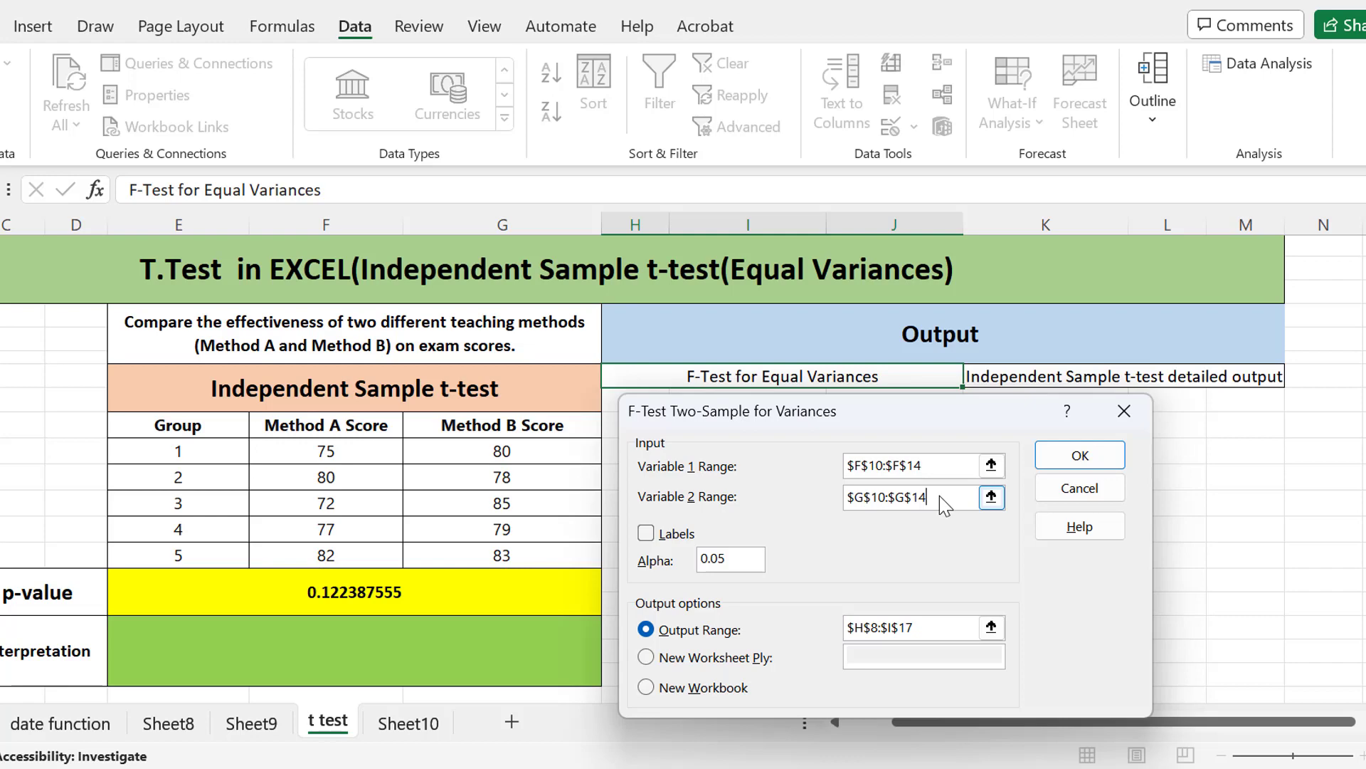
key("BackSpace")
key("BackSpace")
key("BackSpace")
key("BackSpace")
key("BackSpace")
key("BackSpace")
key("BackSpace")
key("BackSpace")
key("BackSpace")
key("BackSpace")
key("BackSpace")
left_click_drag(555, 449, 555, 564)
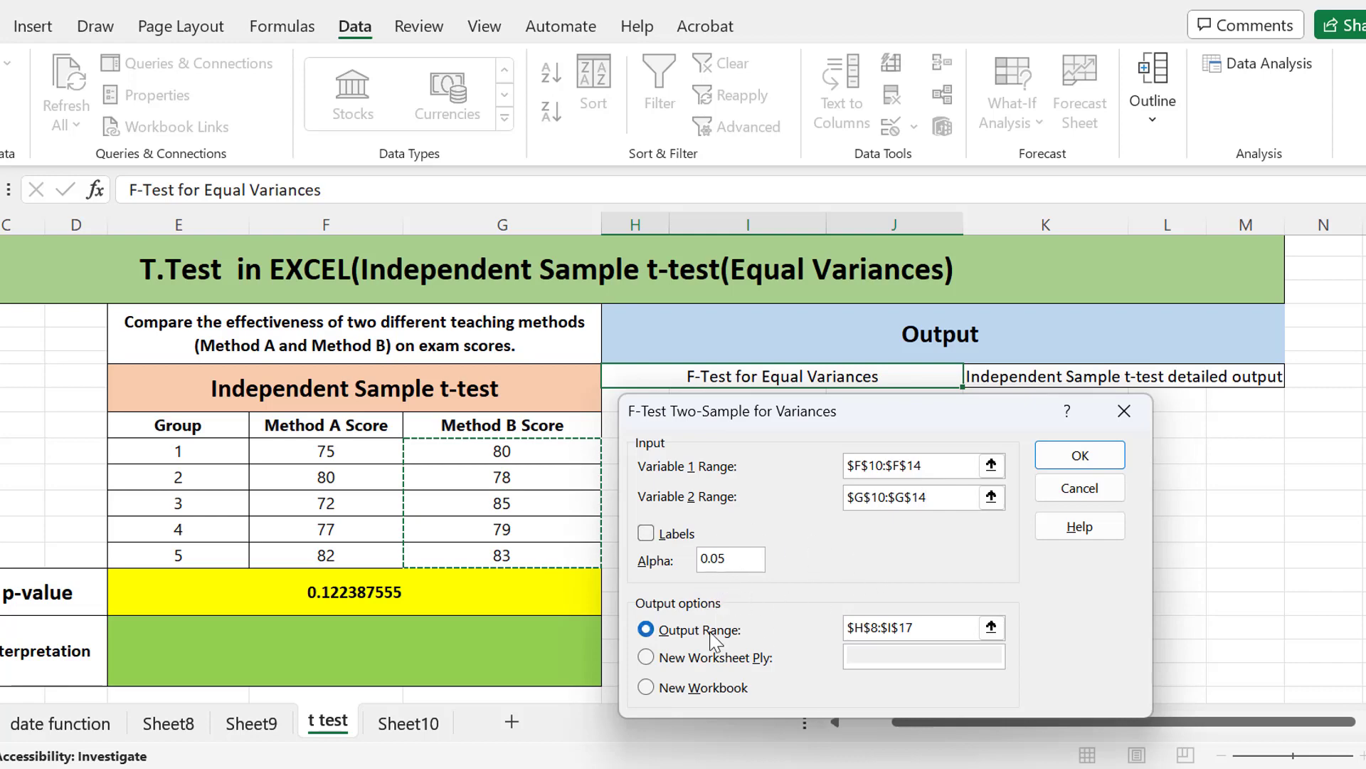
Set the output range to H8:J19 and run the F-test.
left_click_drag(945, 426, 412, 312)
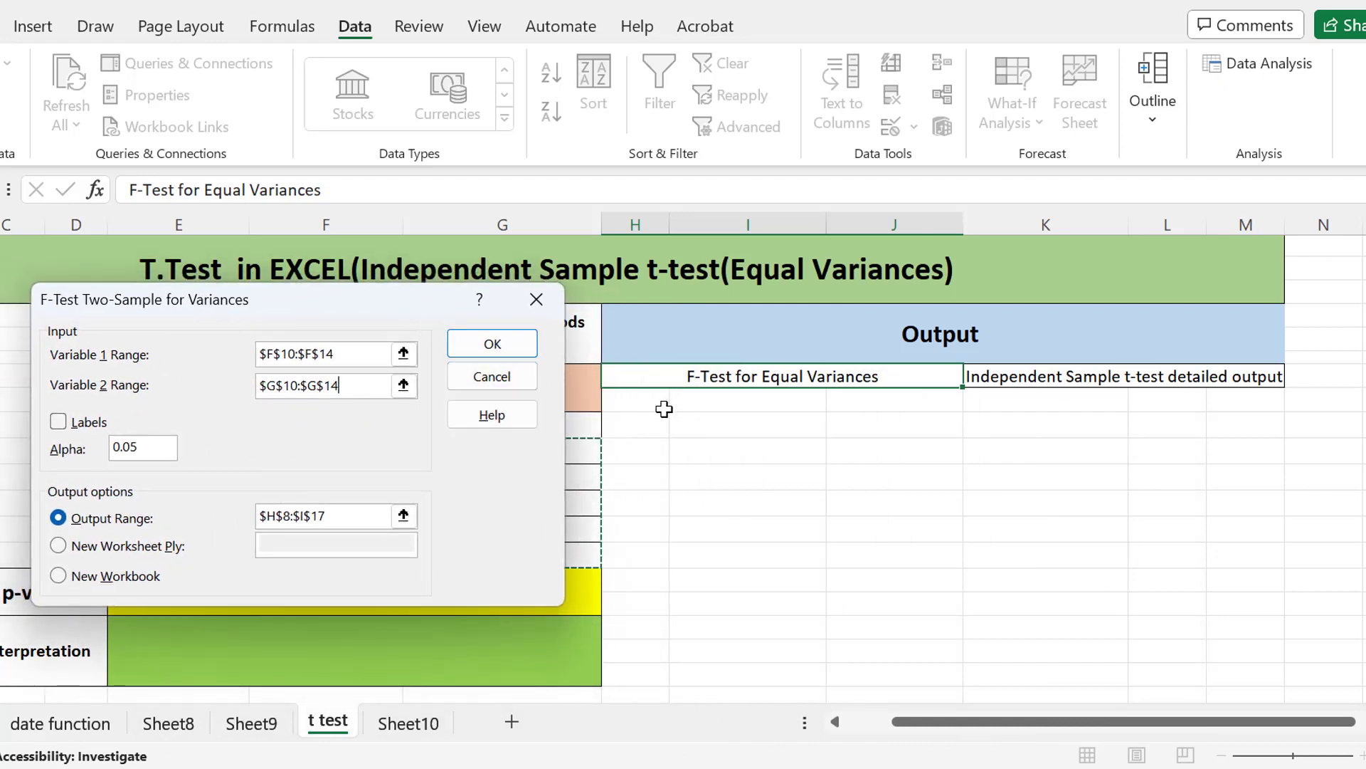
triple_click(314, 519)
key("Delete")
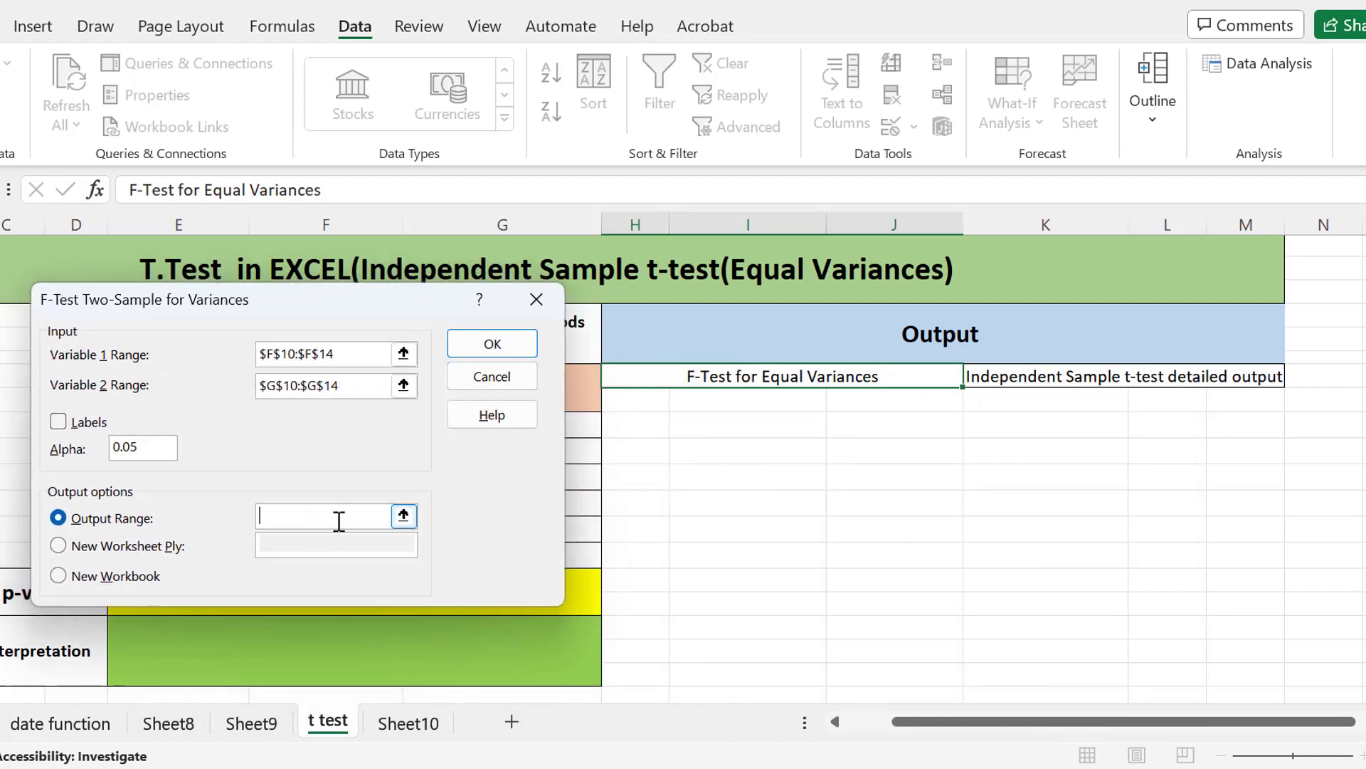
left_click_drag(646, 404, 925, 675)
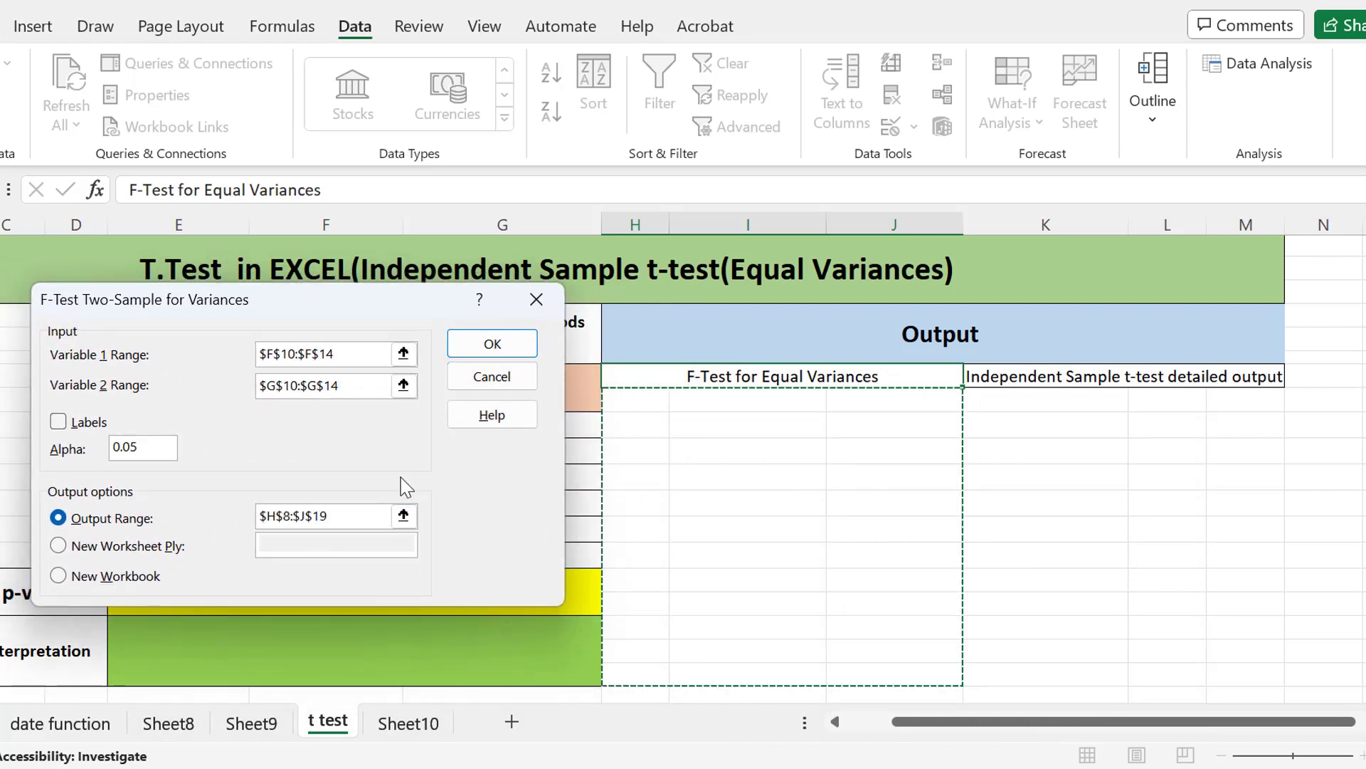
left_click(509, 343)
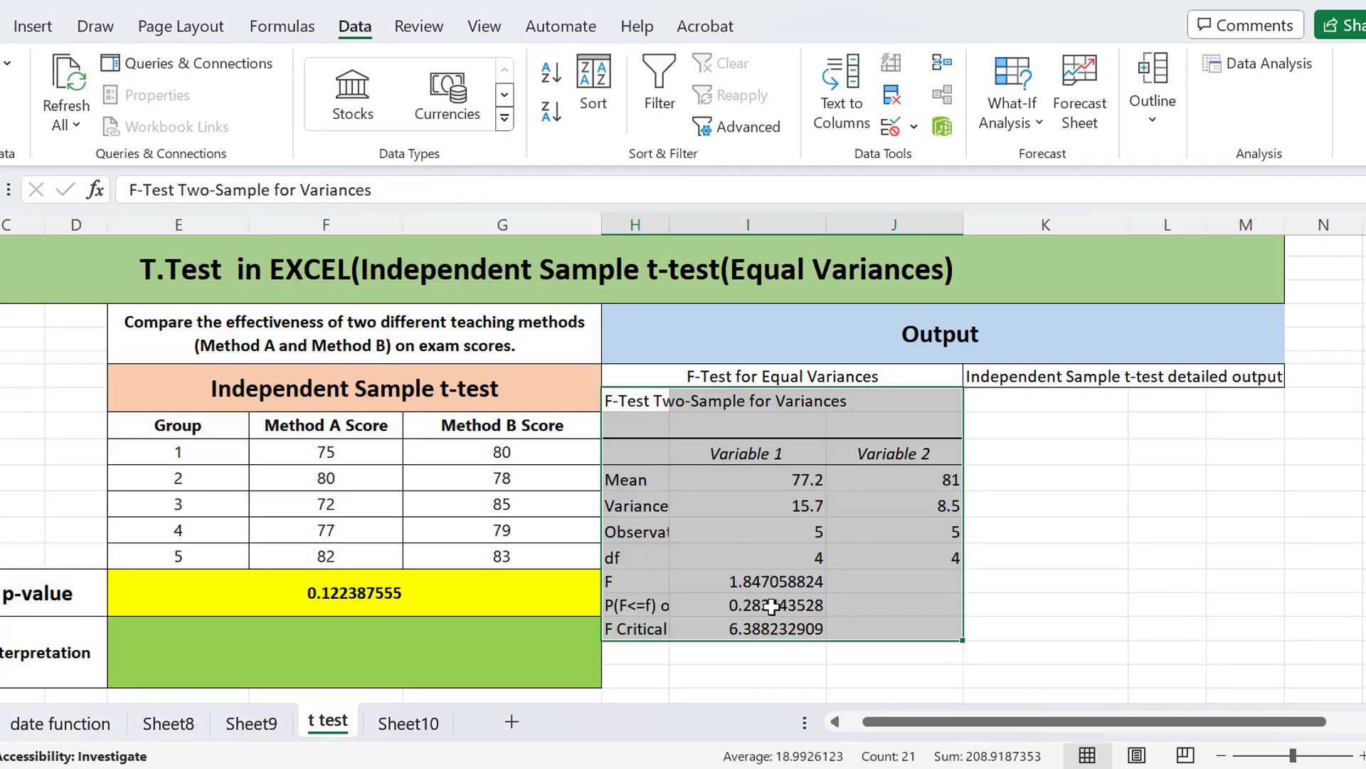
left_click(895, 634)
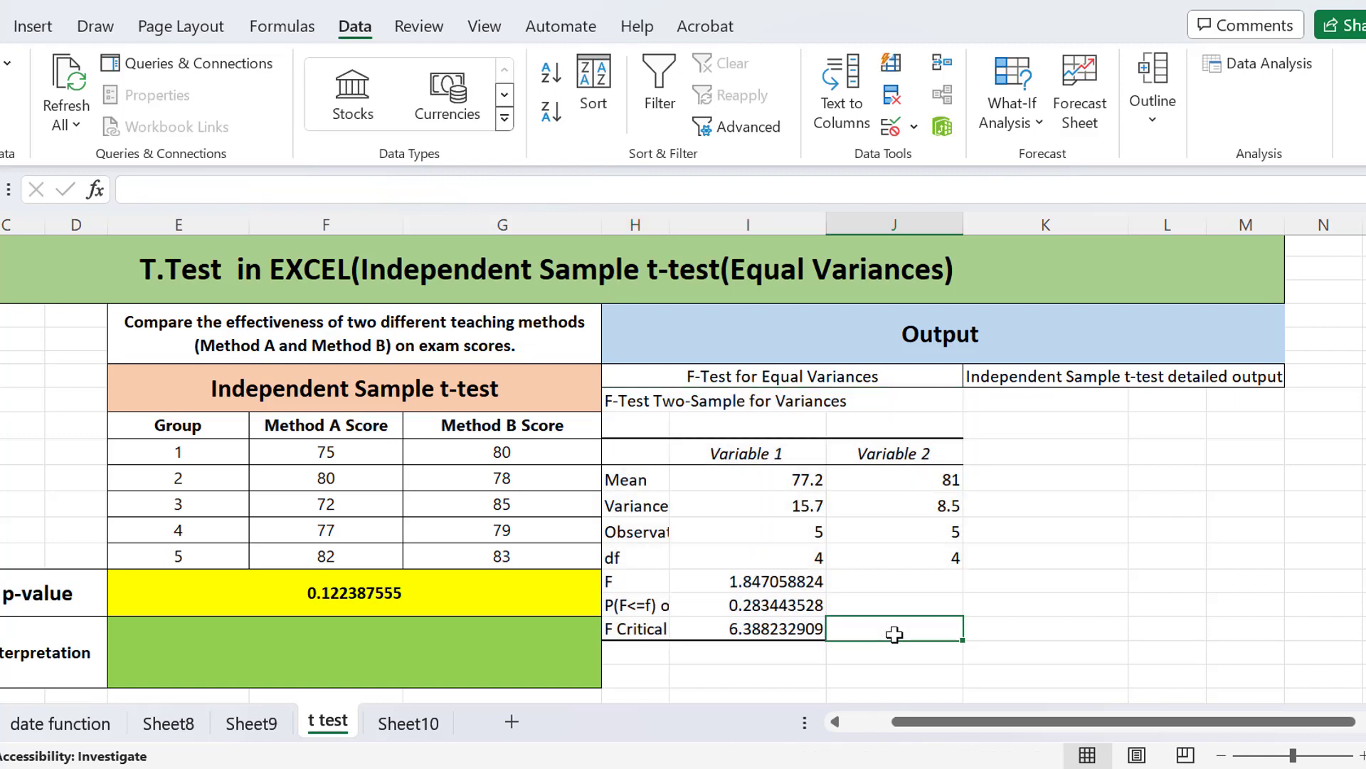
left_click(770, 483)
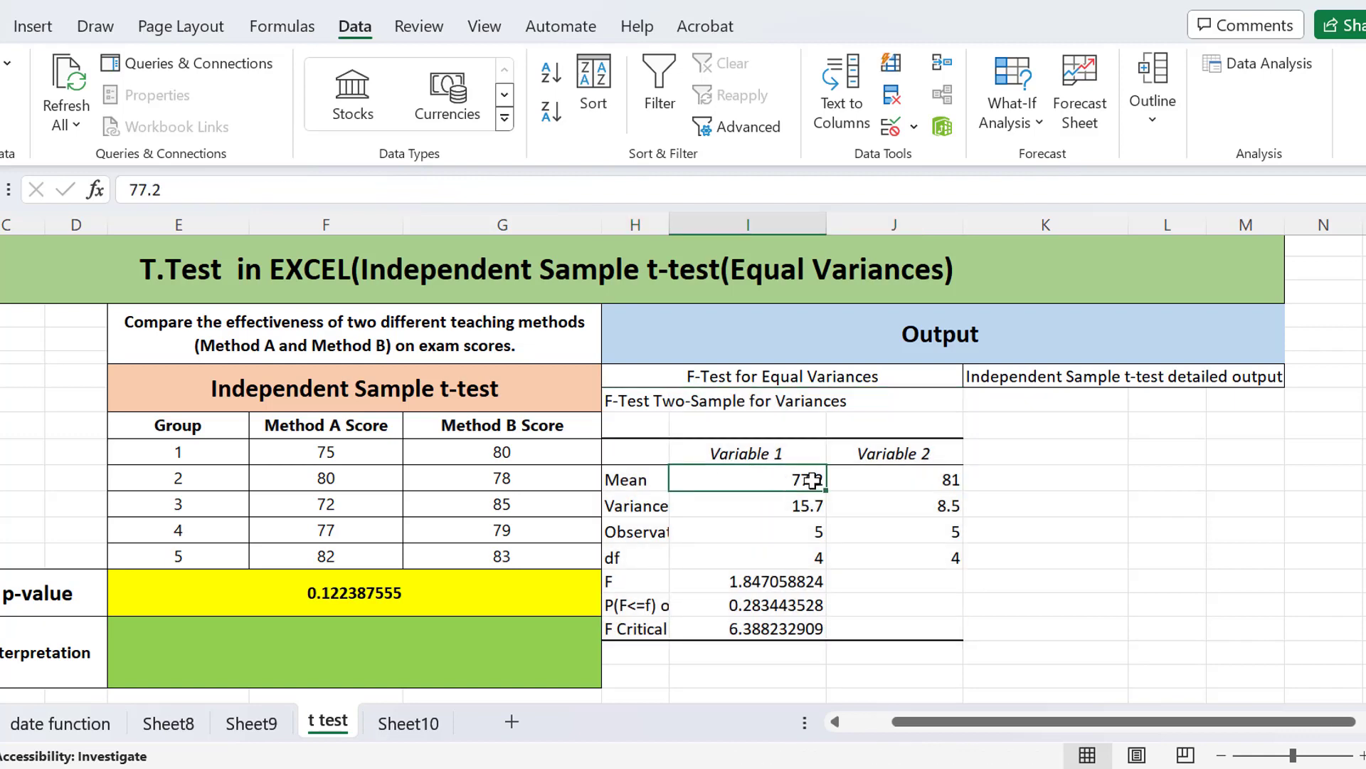
left_click(928, 487)
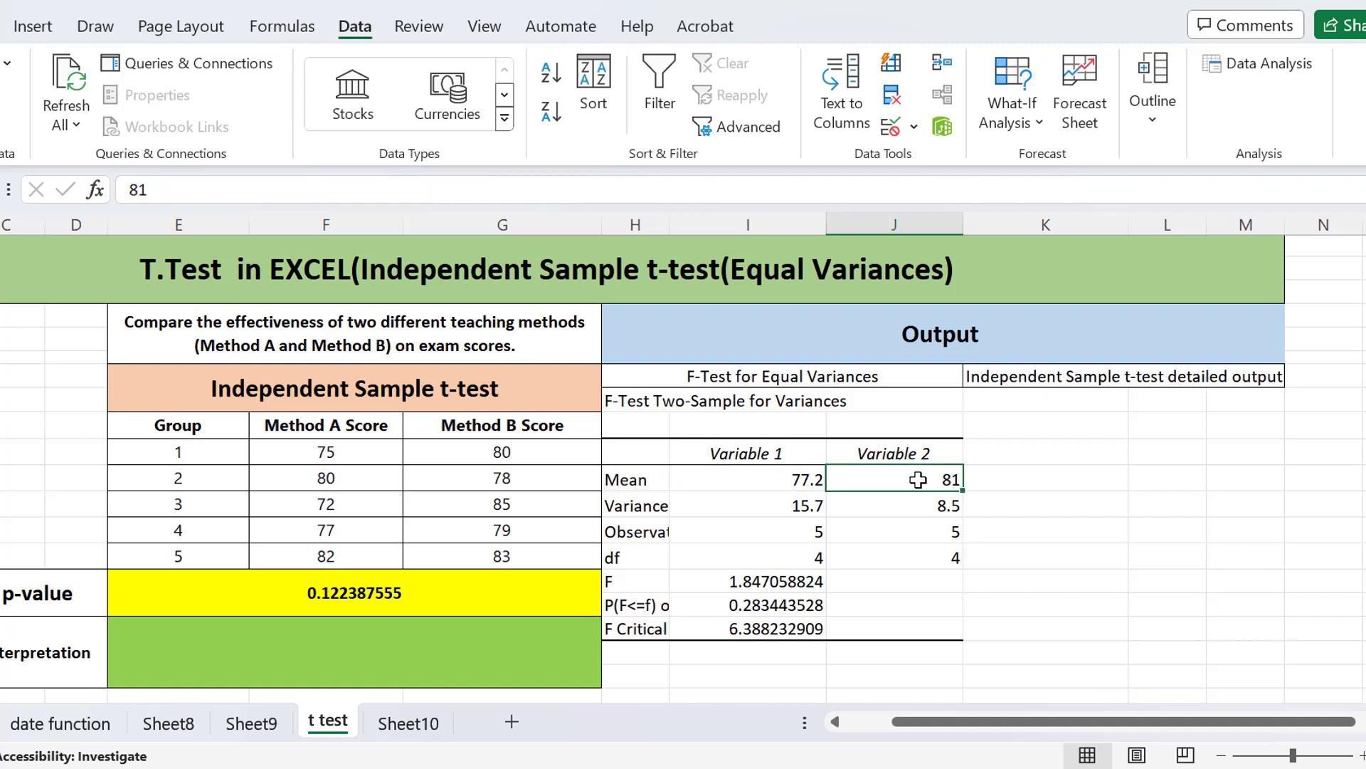
left_click(763, 507)
left_click(900, 505)
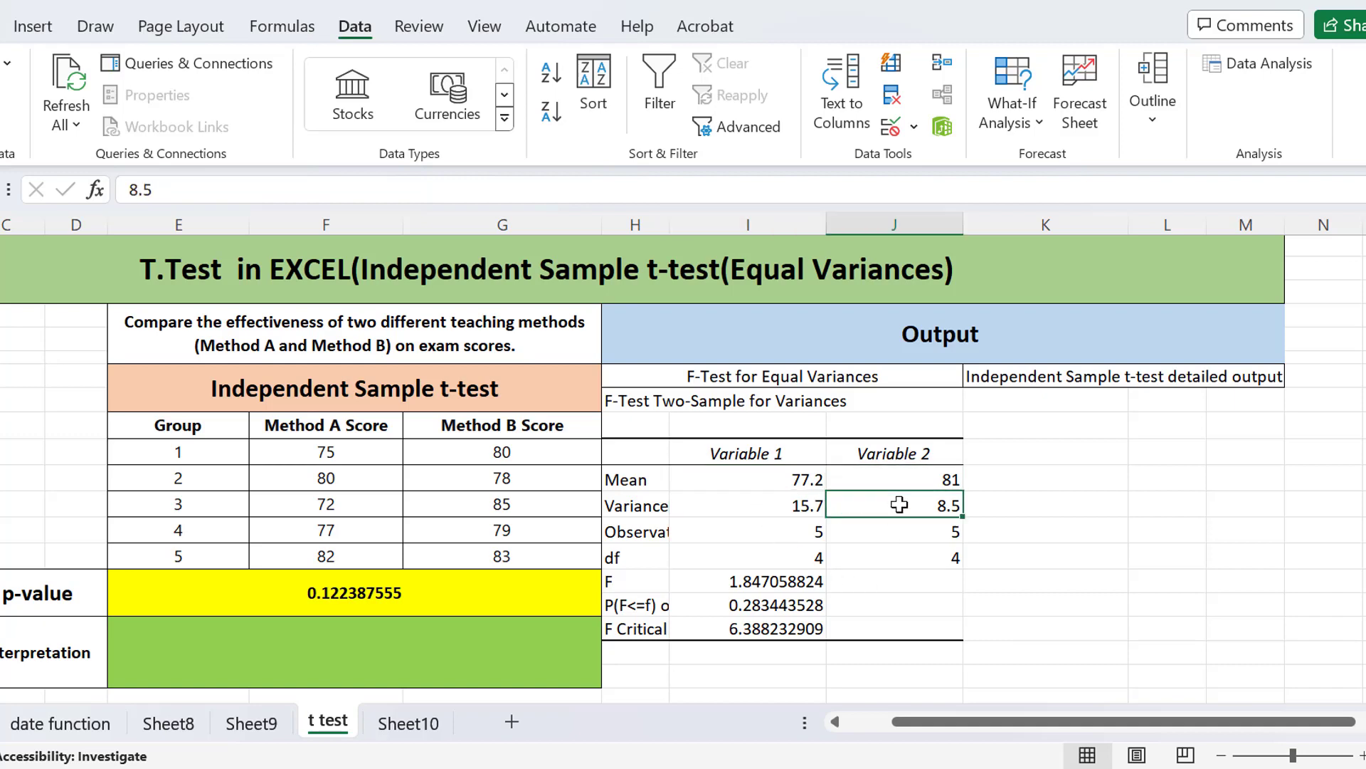
left_click(759, 538)
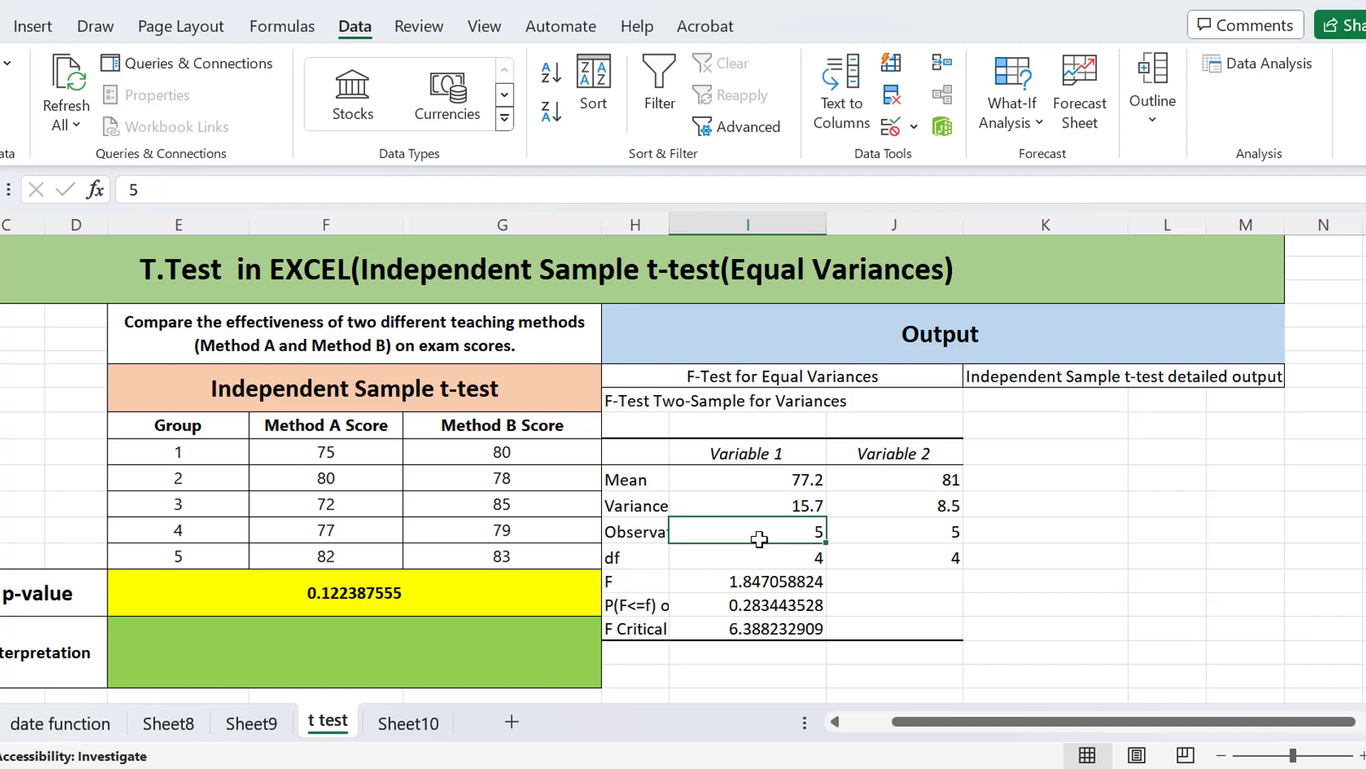
left_click(778, 566)
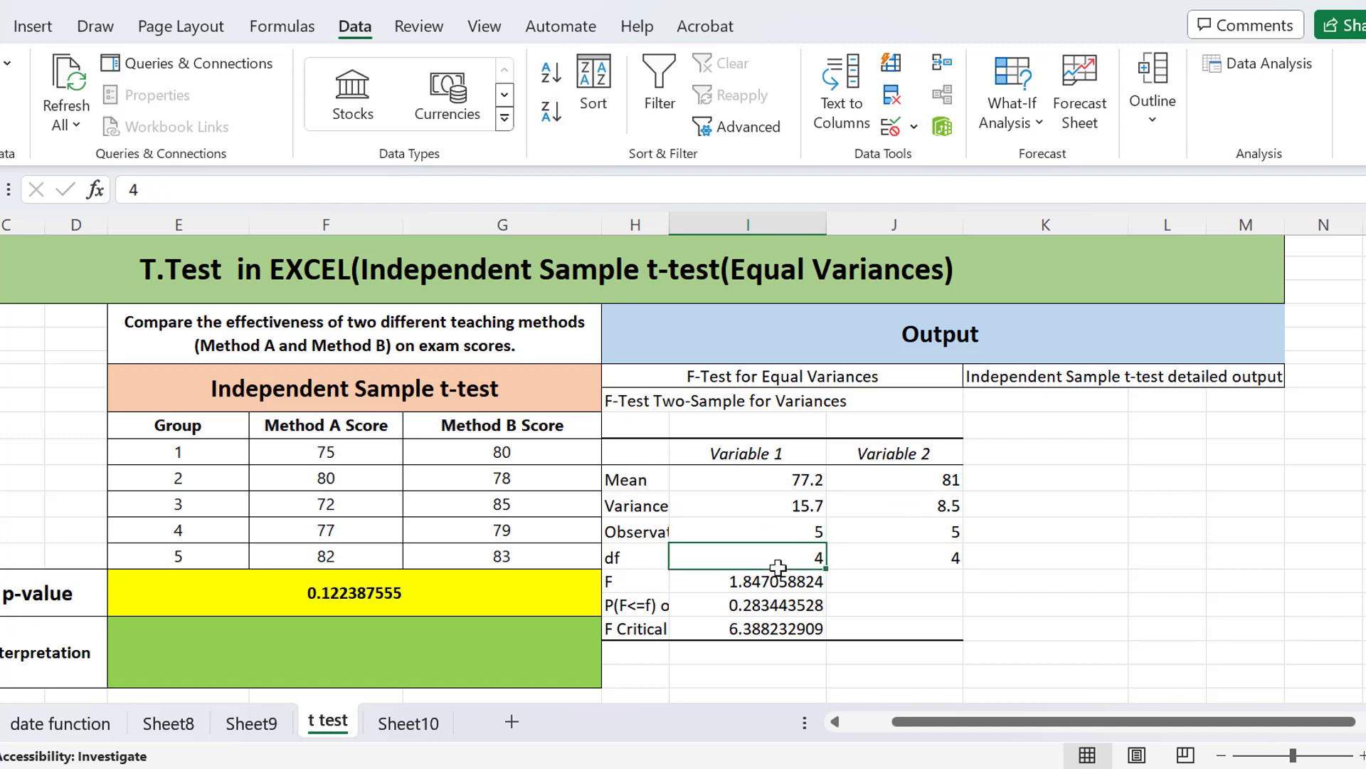
left_click(770, 582)
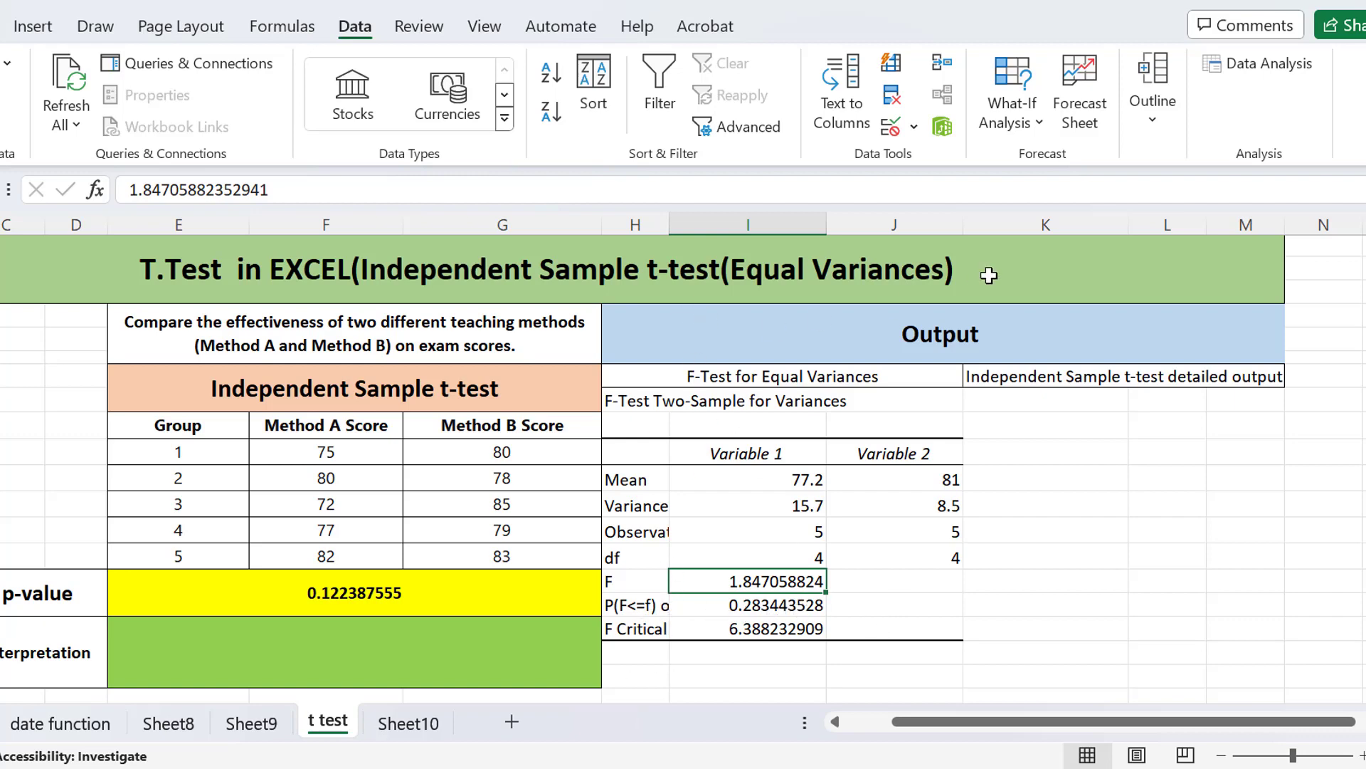
Widen columns J and H so F-test labels like Observations read in full.
left_click_drag(966, 226, 1012, 226)
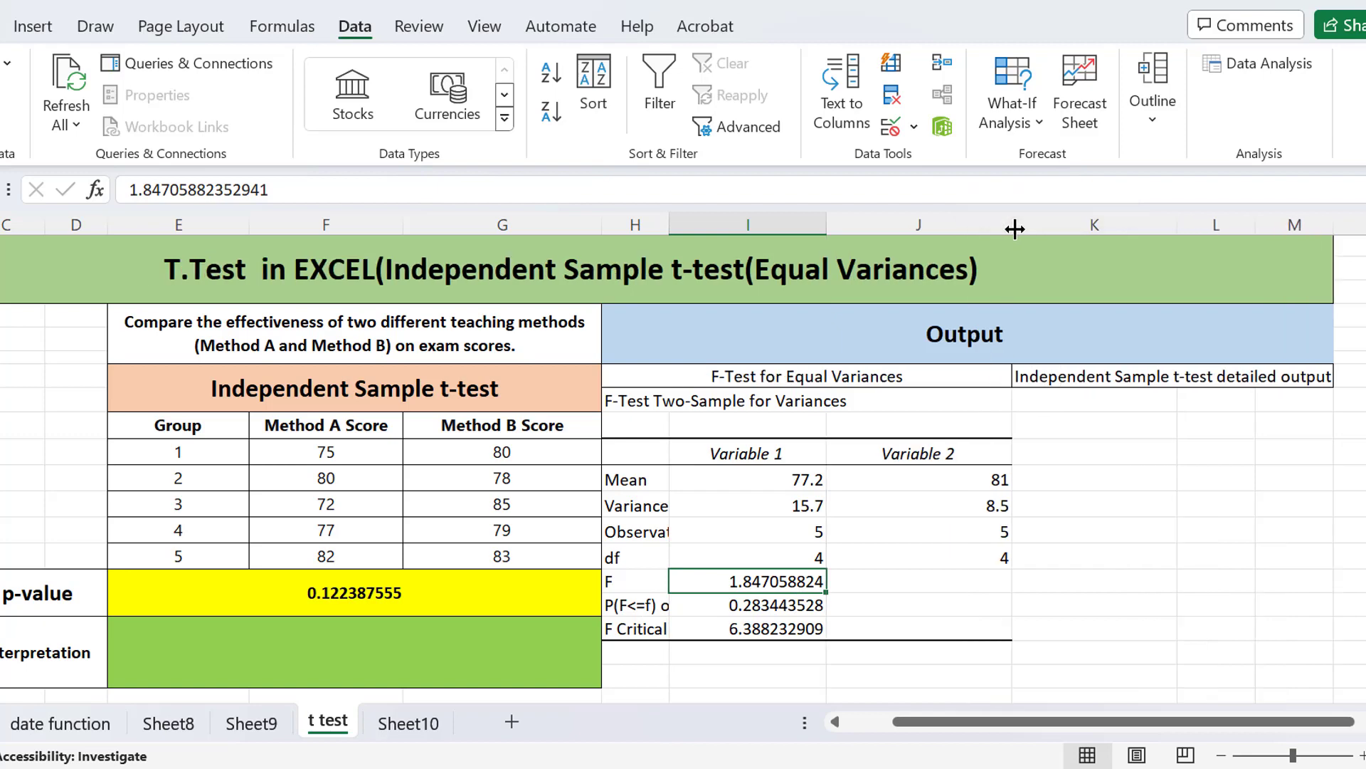
left_click(636, 605)
left_click_drag(669, 225, 700, 227)
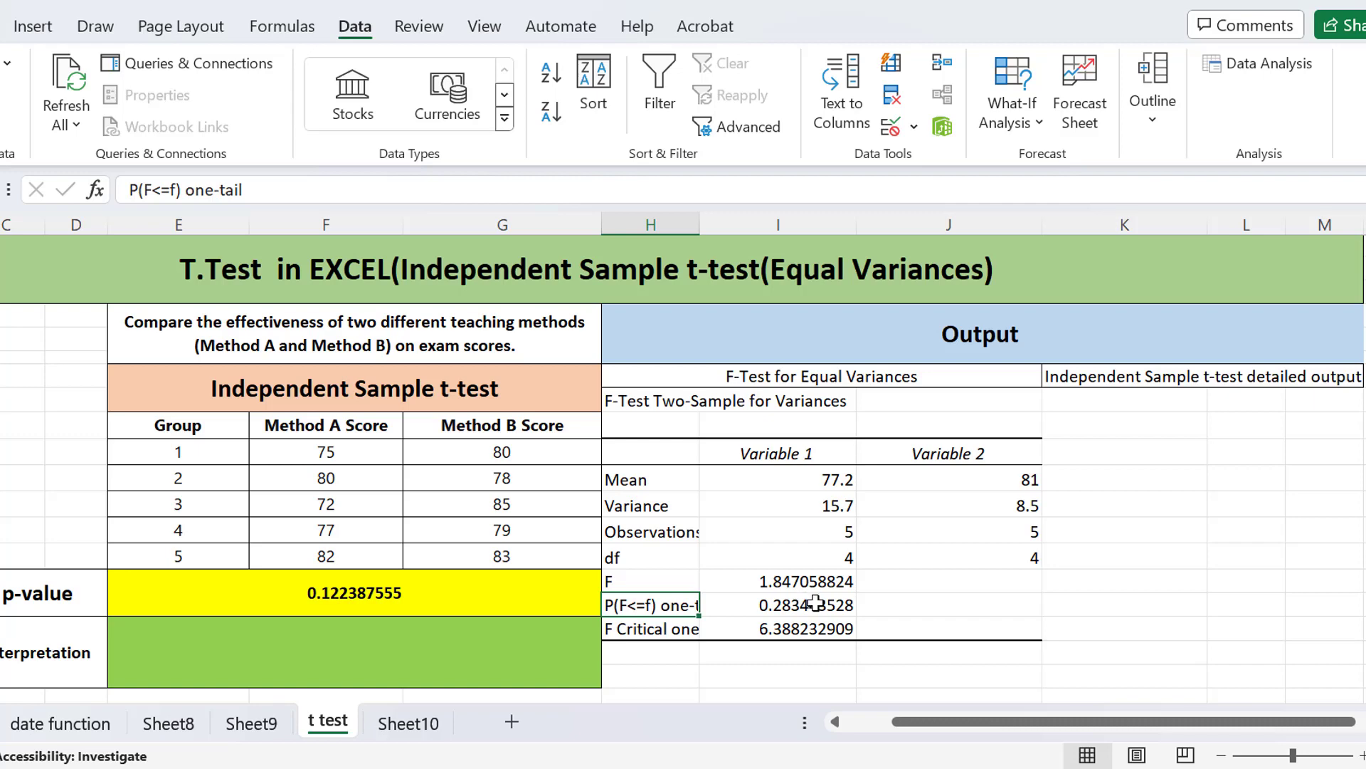
Fill the P(F<=f) one-tail row yellow and add a yellow 'Variances are equal' note in J14.
left_click(712, 601, "shift")
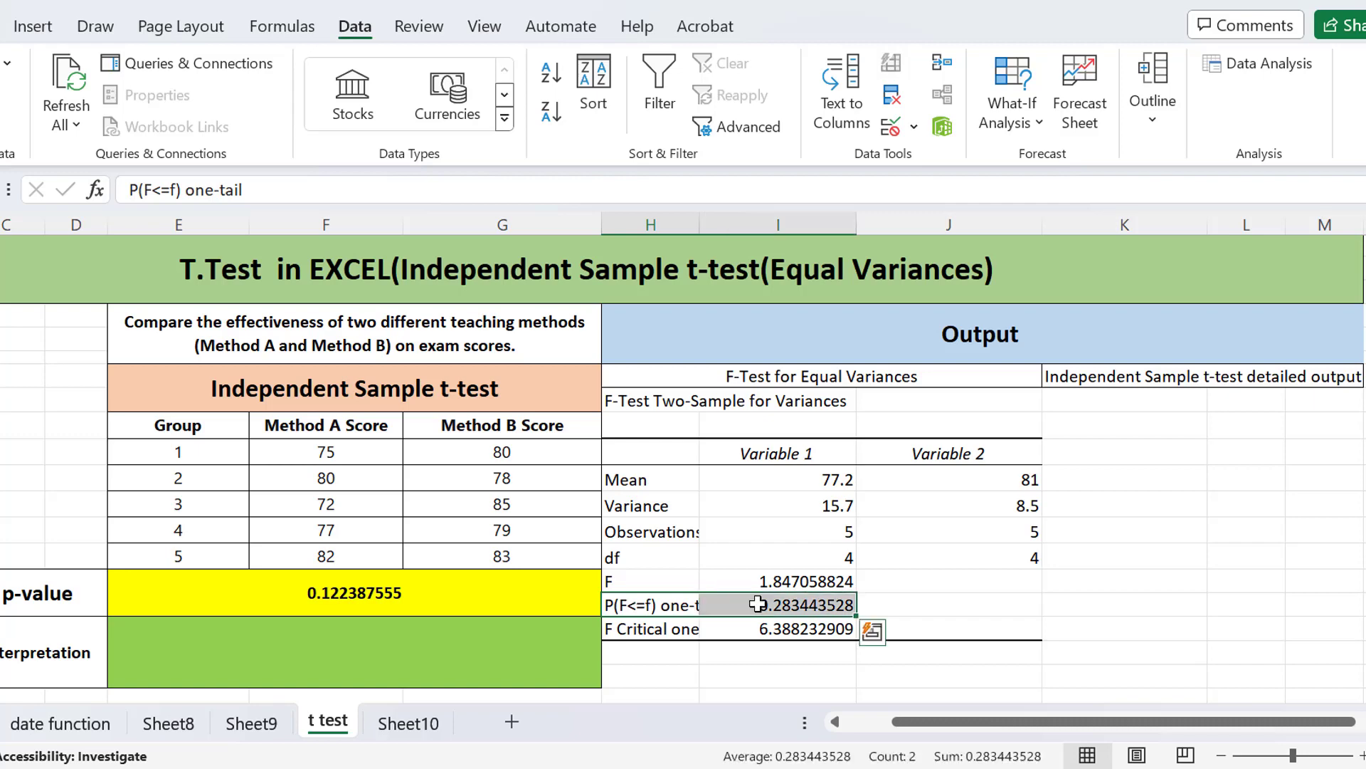
left_click(4, 25)
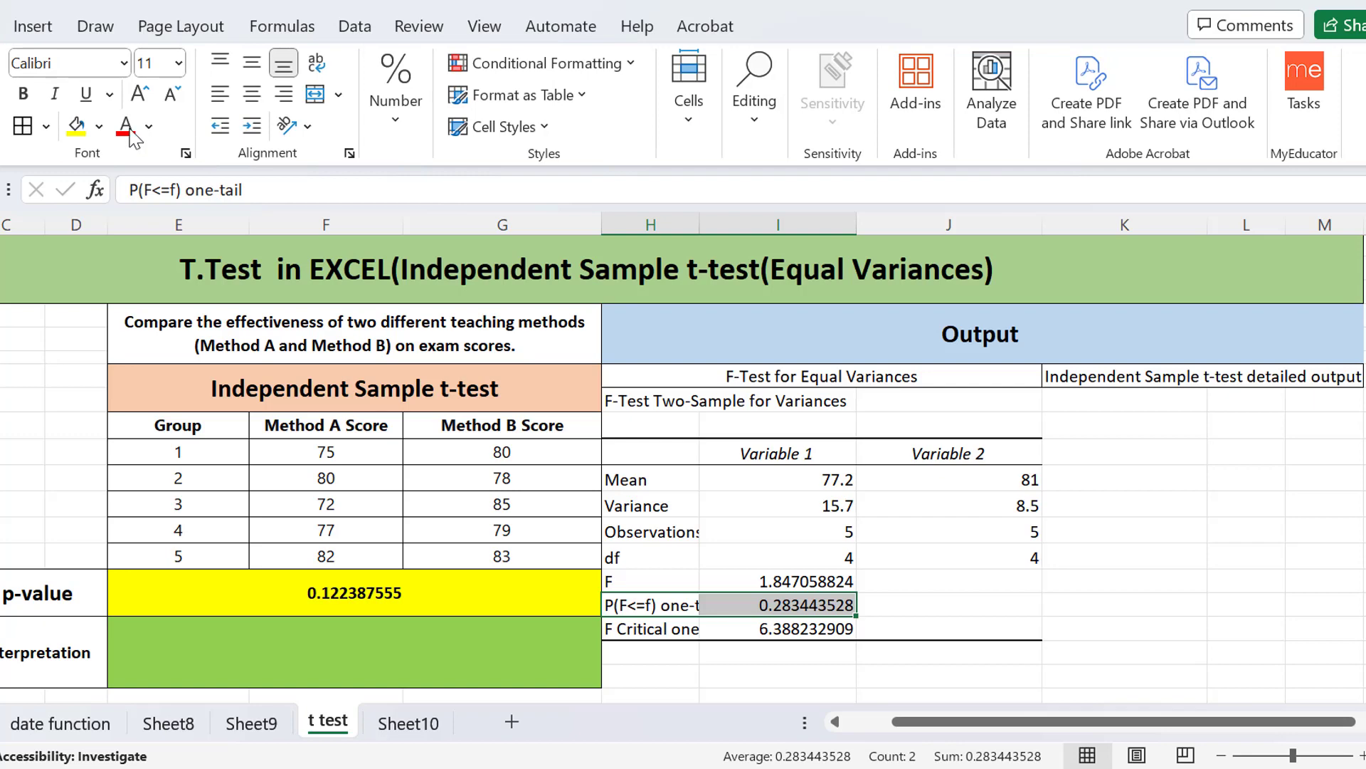
left_click(75, 128)
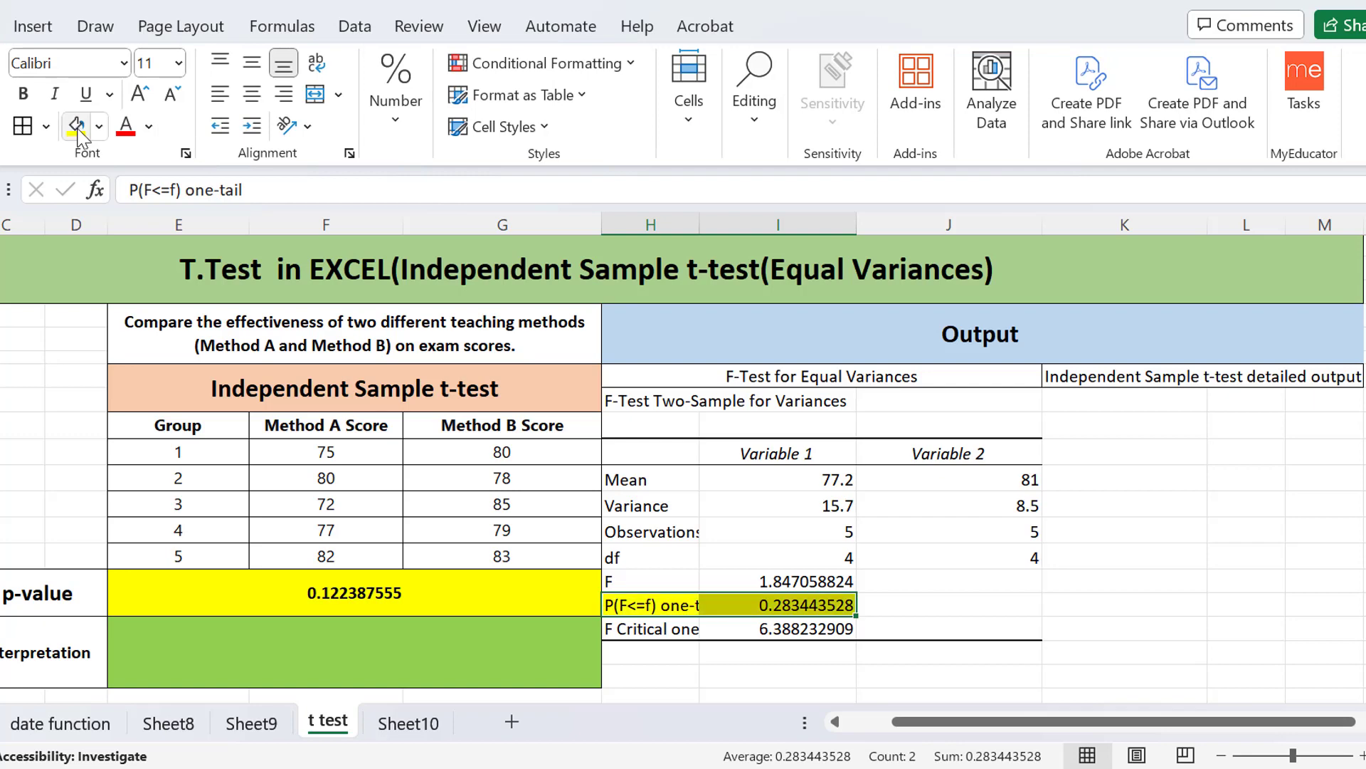
double_click(908, 611)
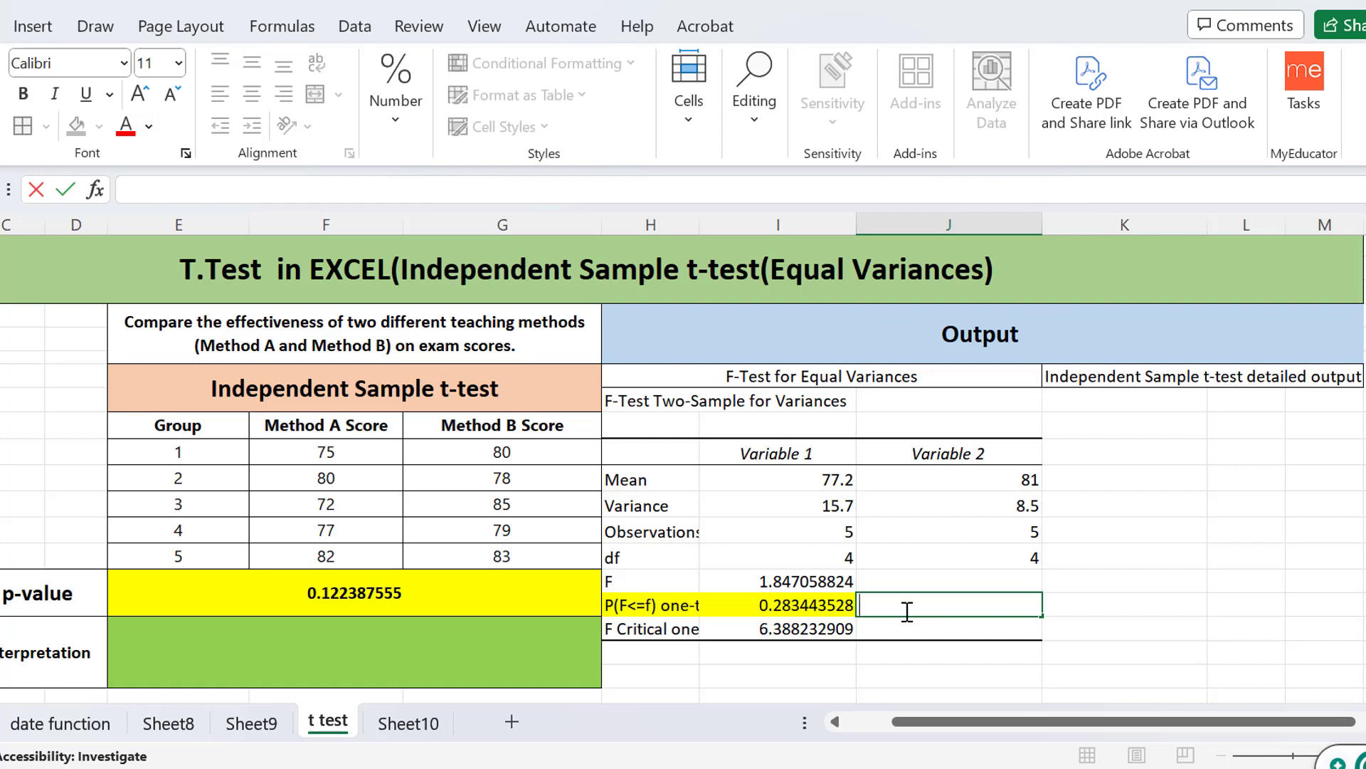
type("Varia")
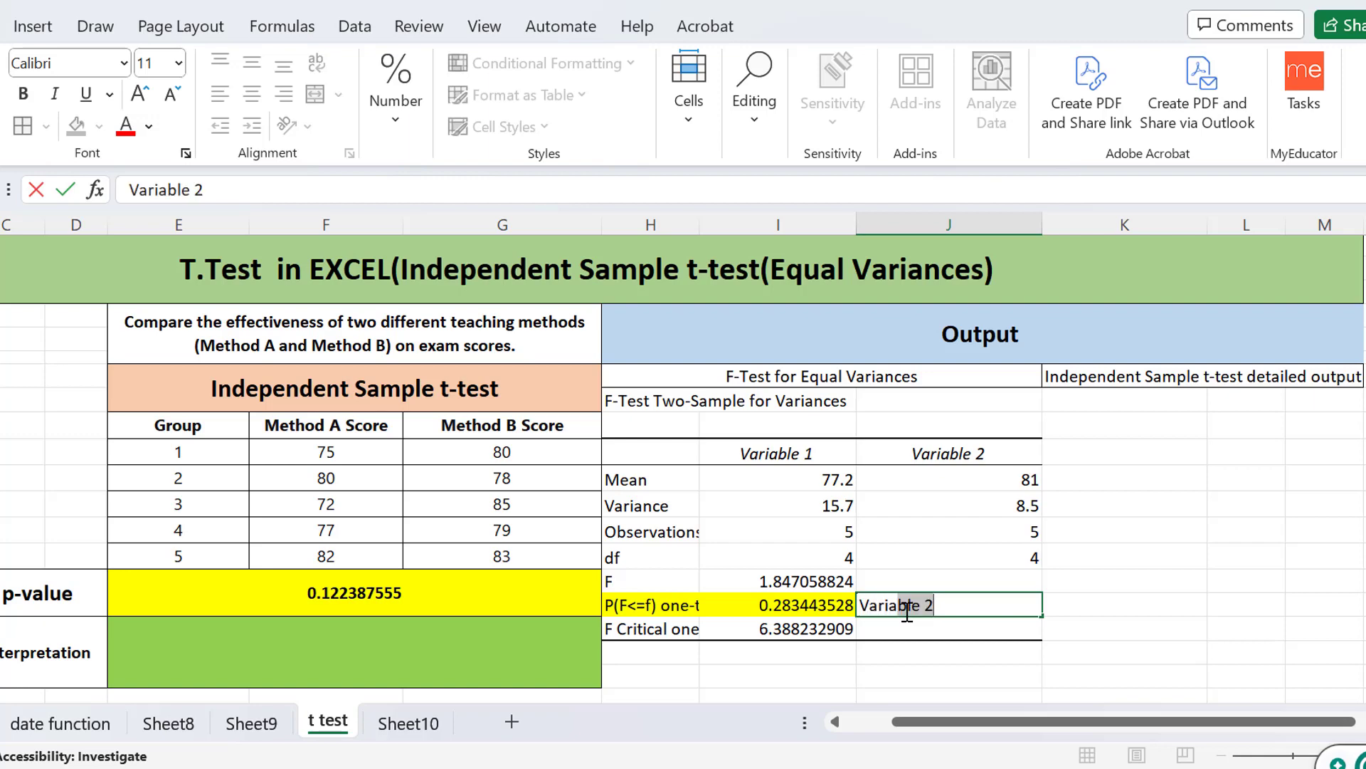
type("nces")
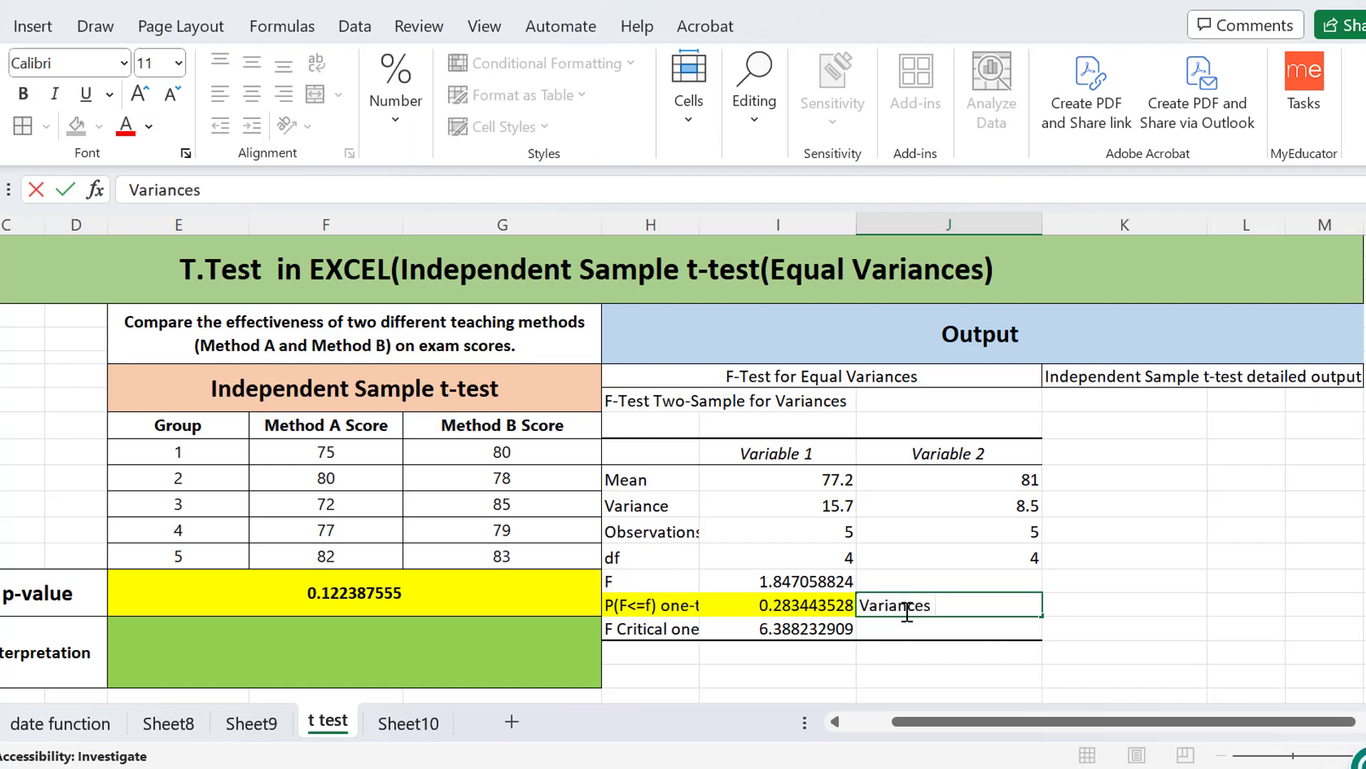
type(" are equal")
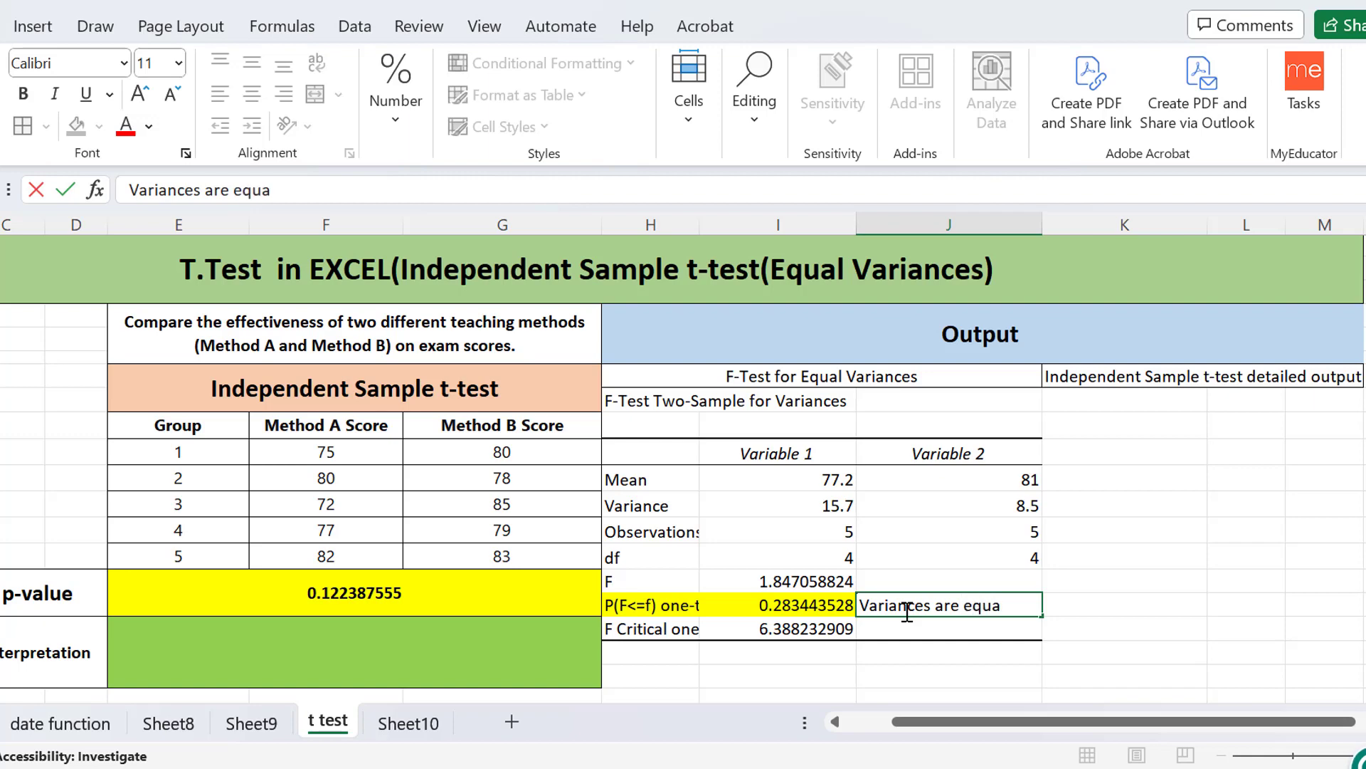
left_click(1022, 665)
left_click(978, 601)
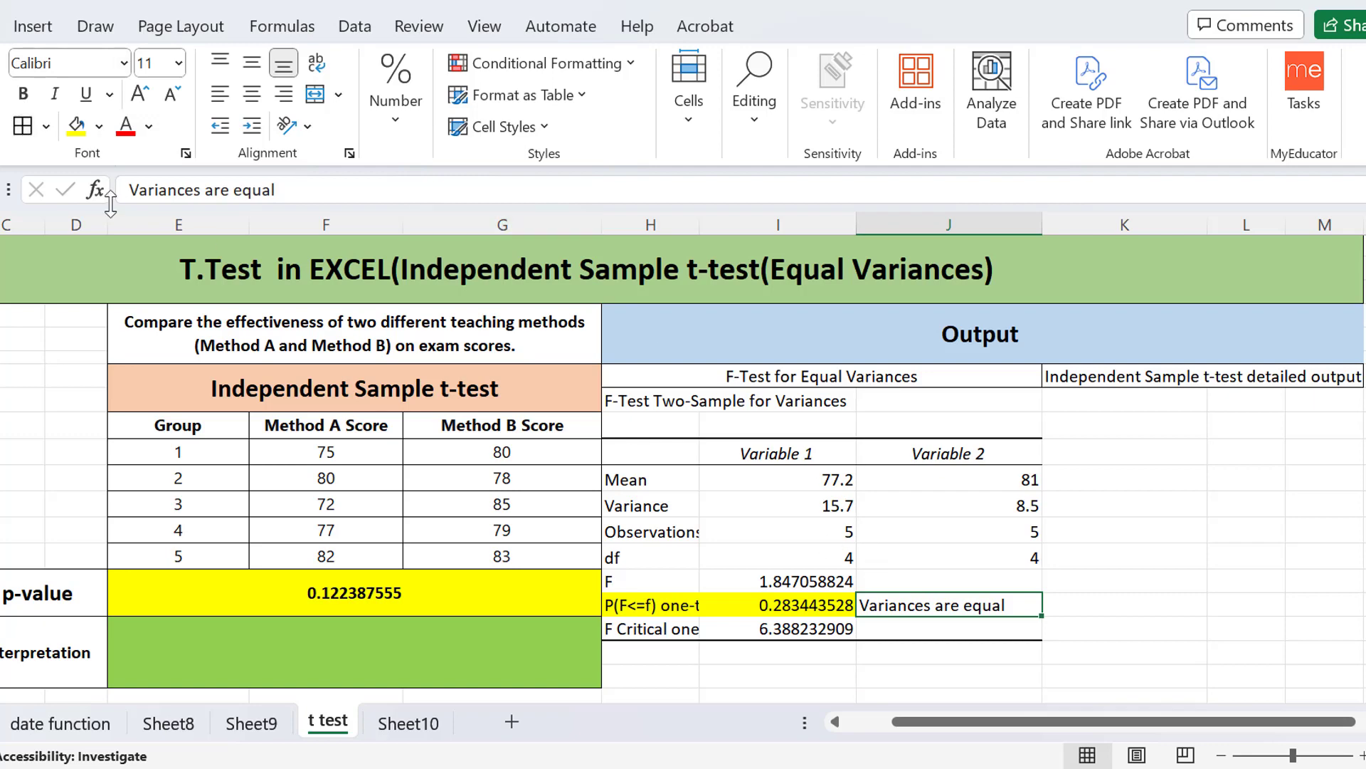
left_click(76, 126)
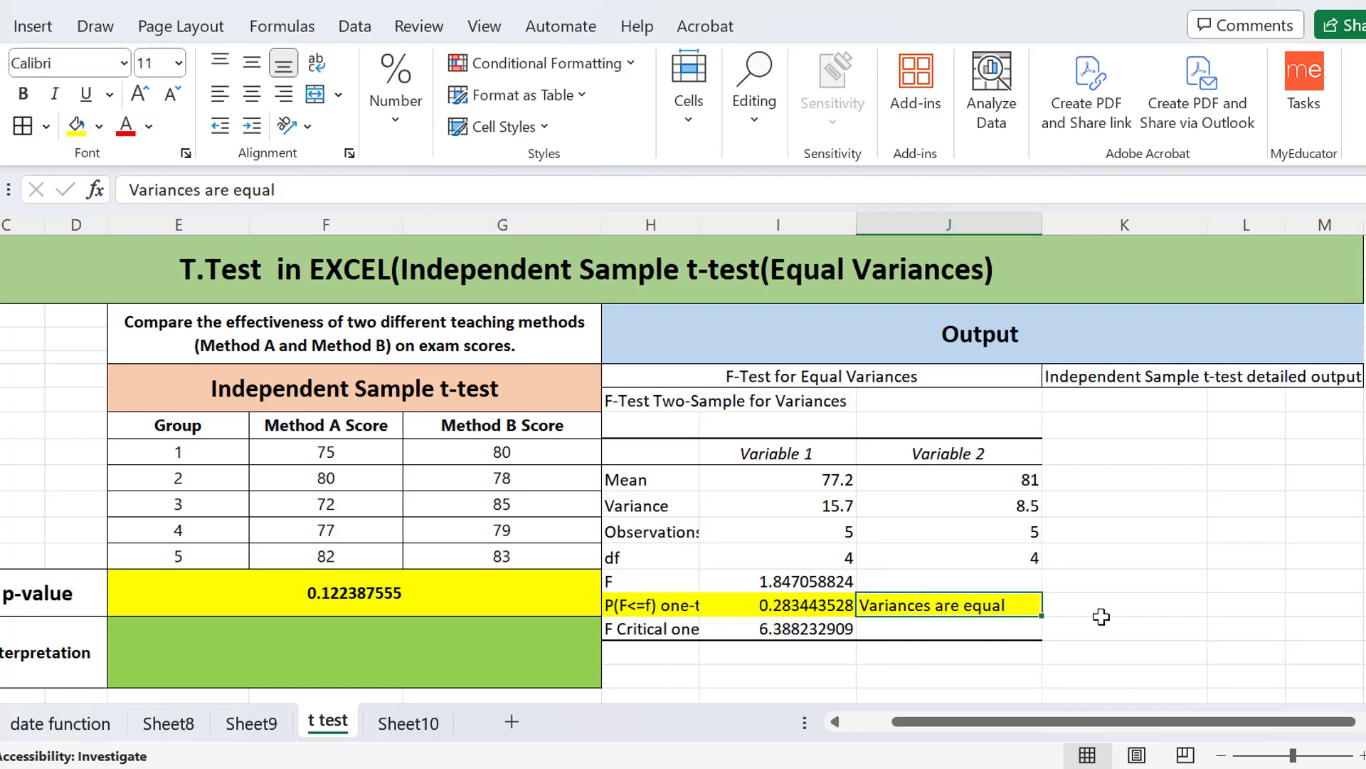
Review the highlighted row and autofit column H to its labels.
left_click_drag(994, 616, 677, 610)
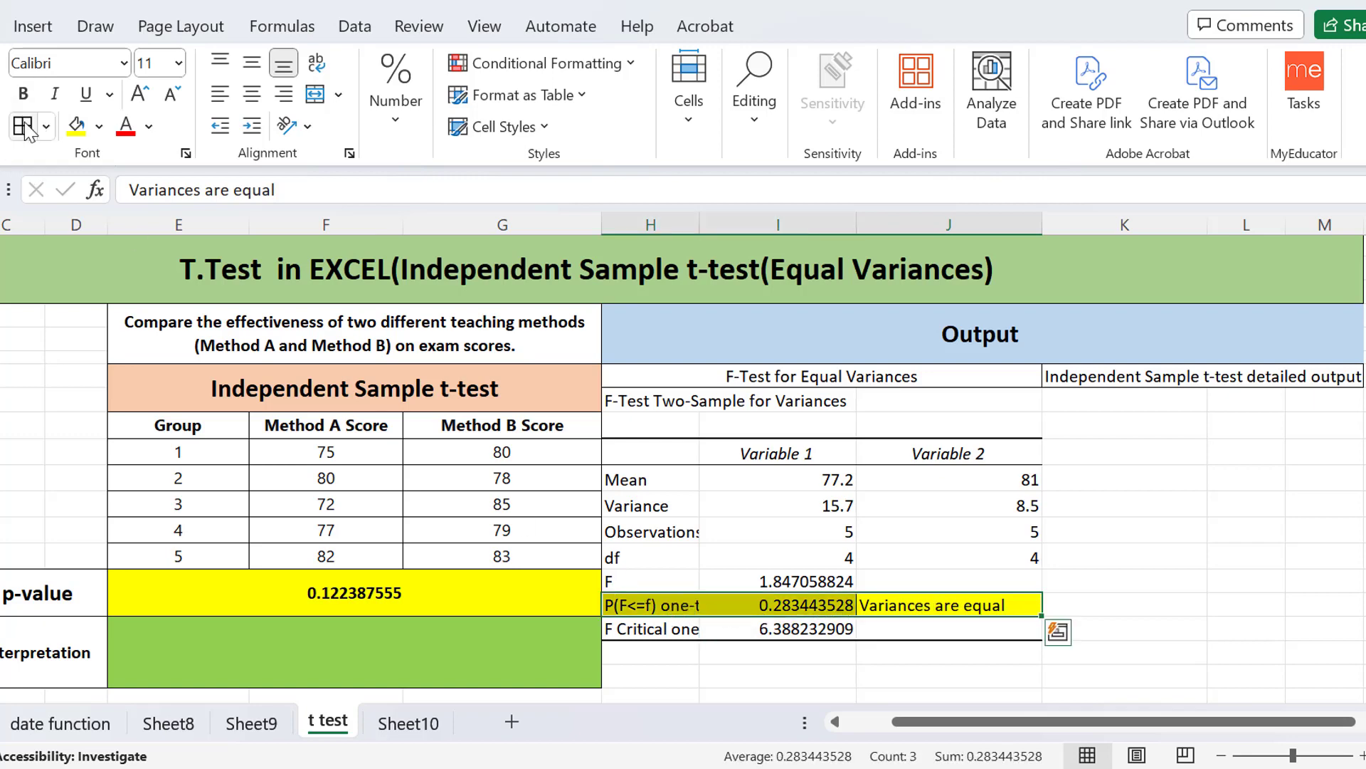
left_click(931, 643)
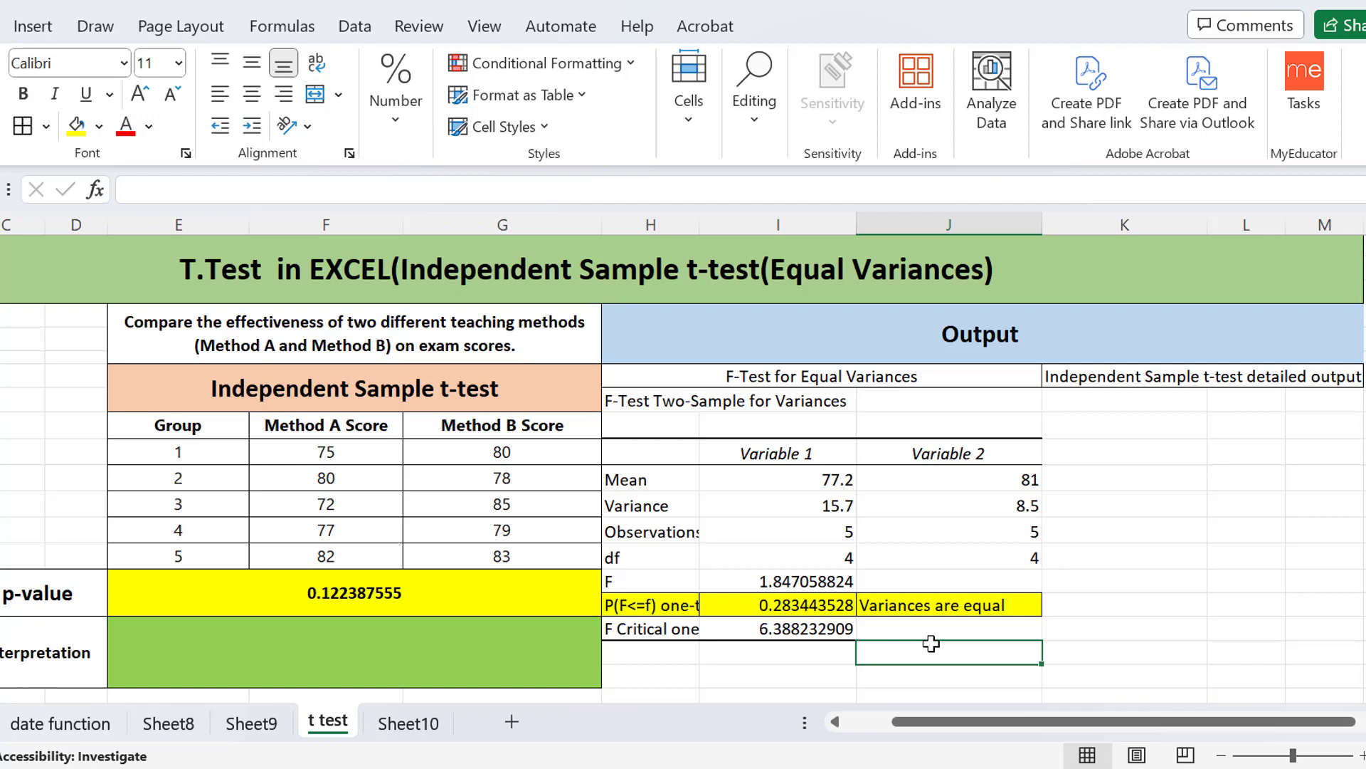
left_click(1029, 602)
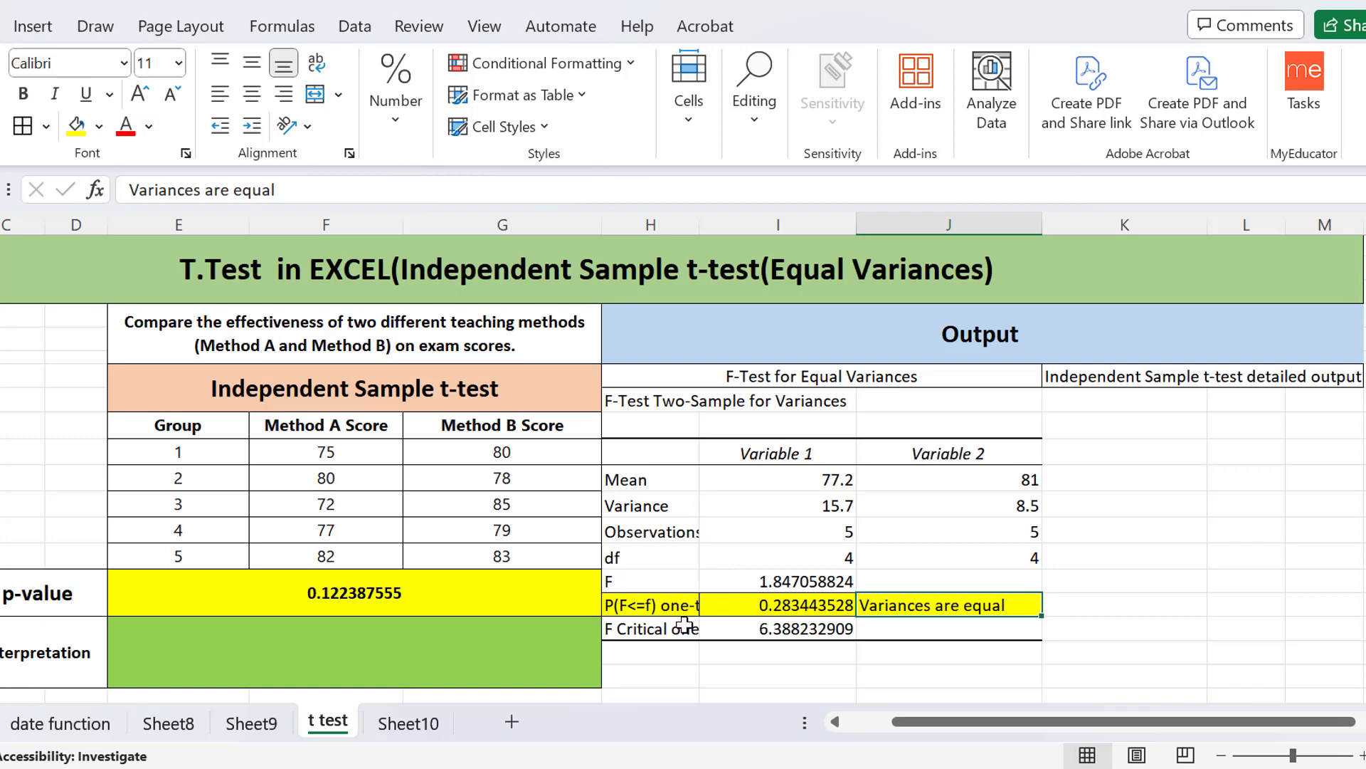
left_click(669, 611)
double_click(699, 224)
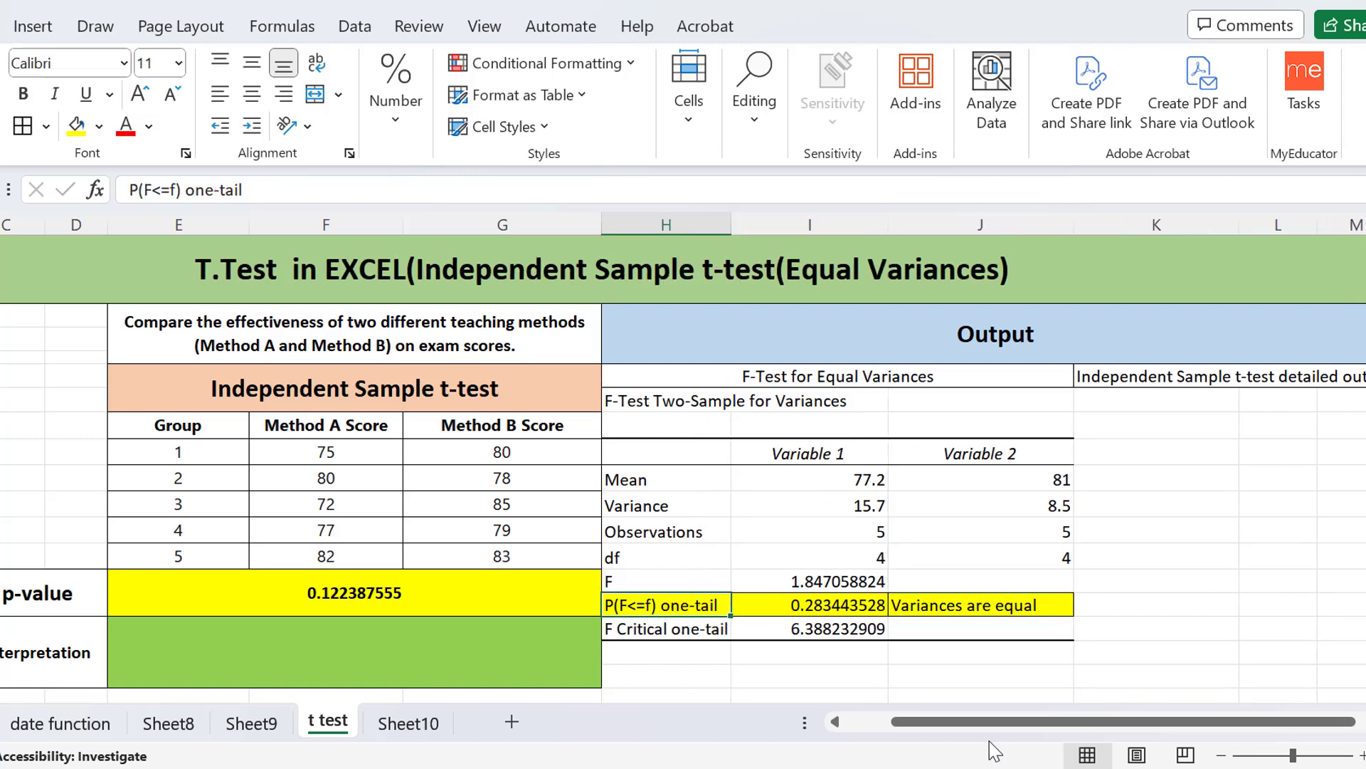
Scroll right and select the cell under the 'Independent Sample t-test detailed output' heading.
left_click_drag(993, 723, 1021, 733)
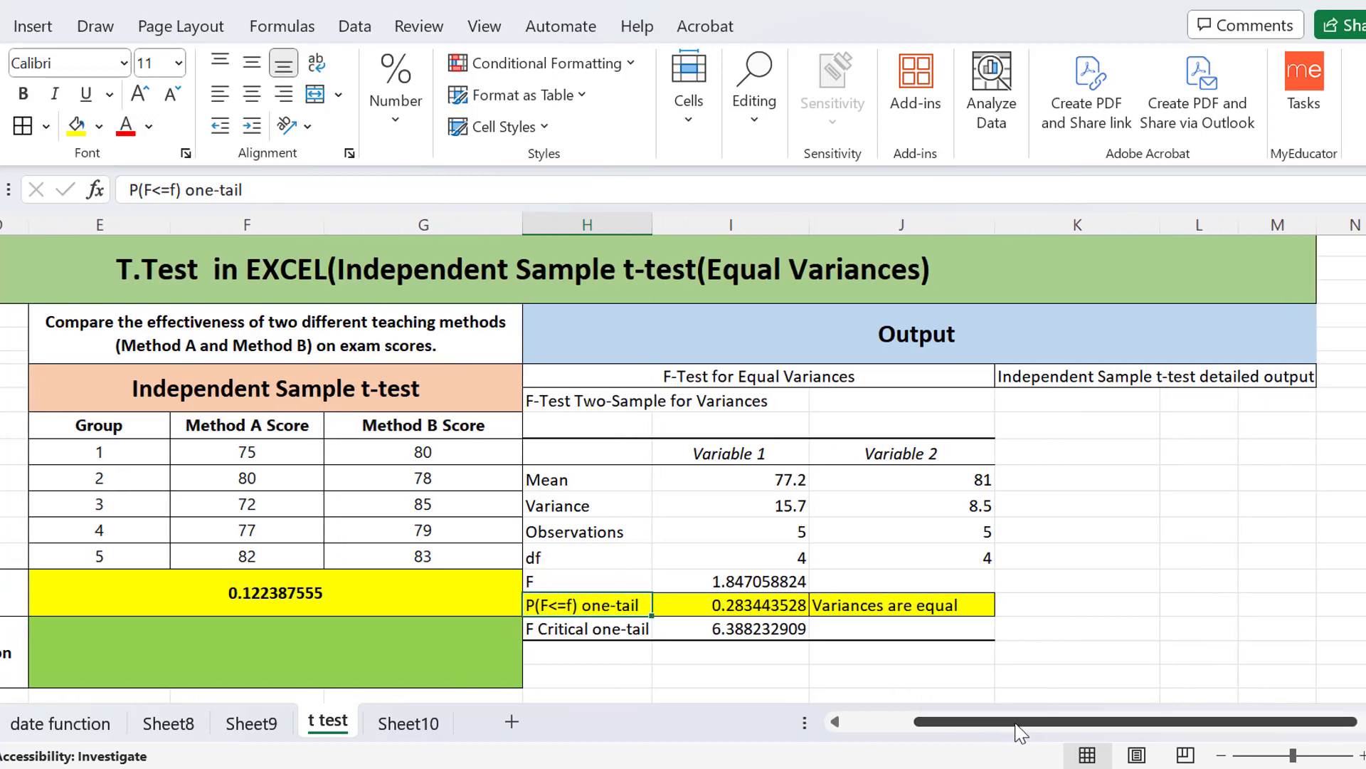
left_click(1117, 461)
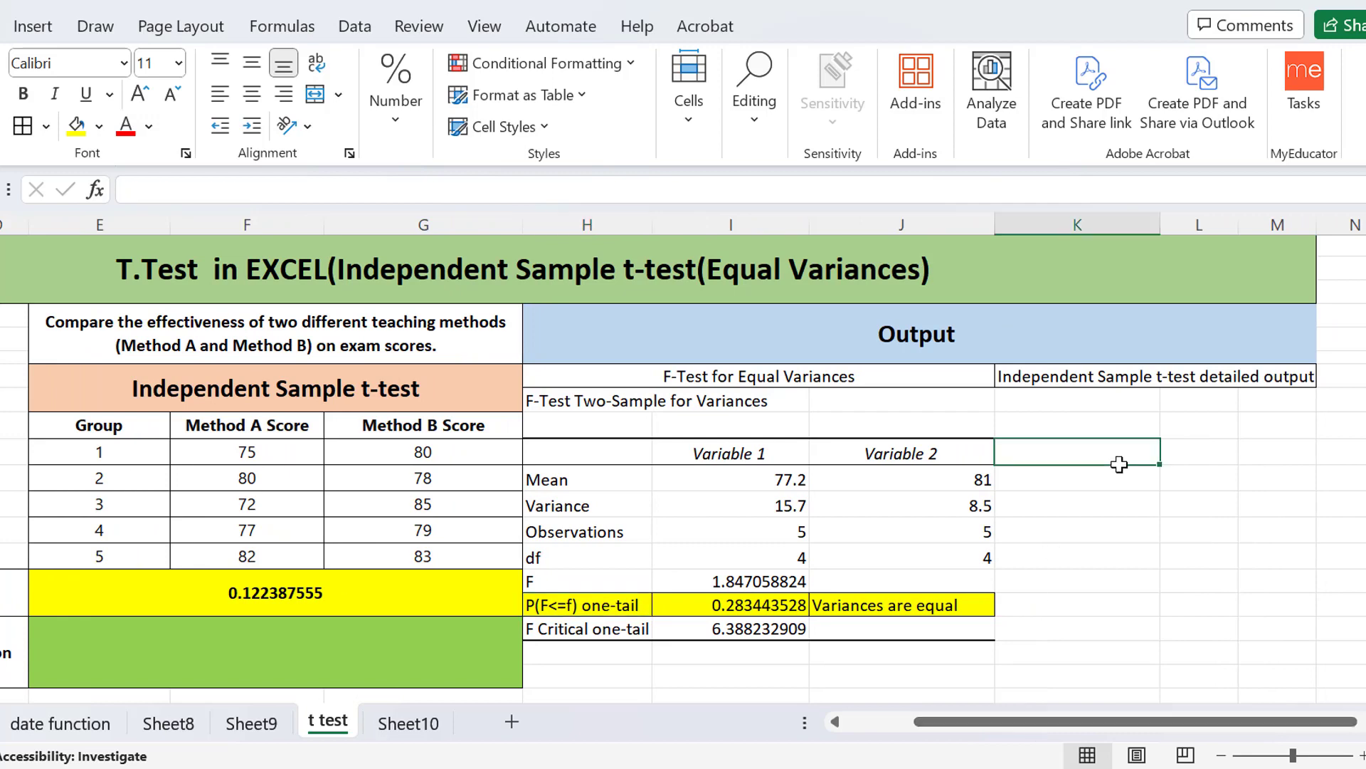
left_click(1059, 402)
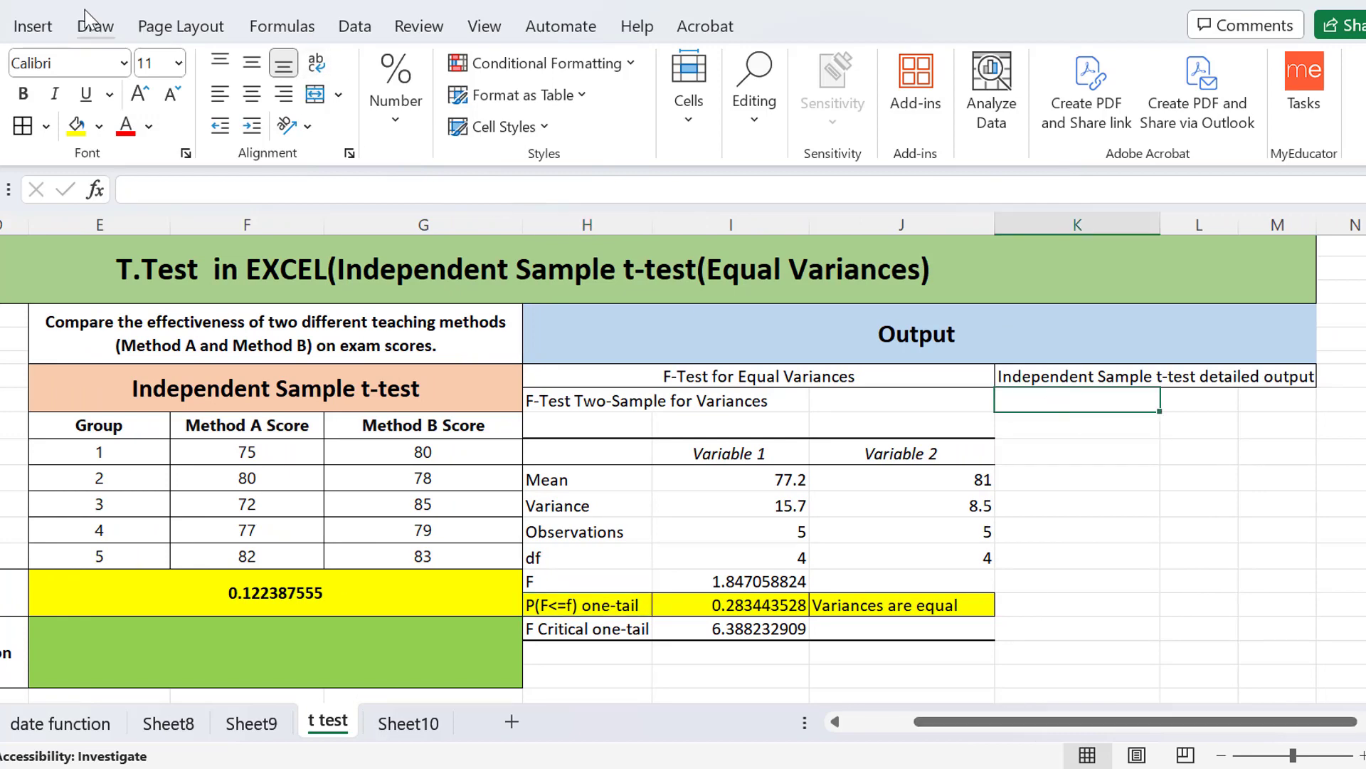
left_click(363, 26)
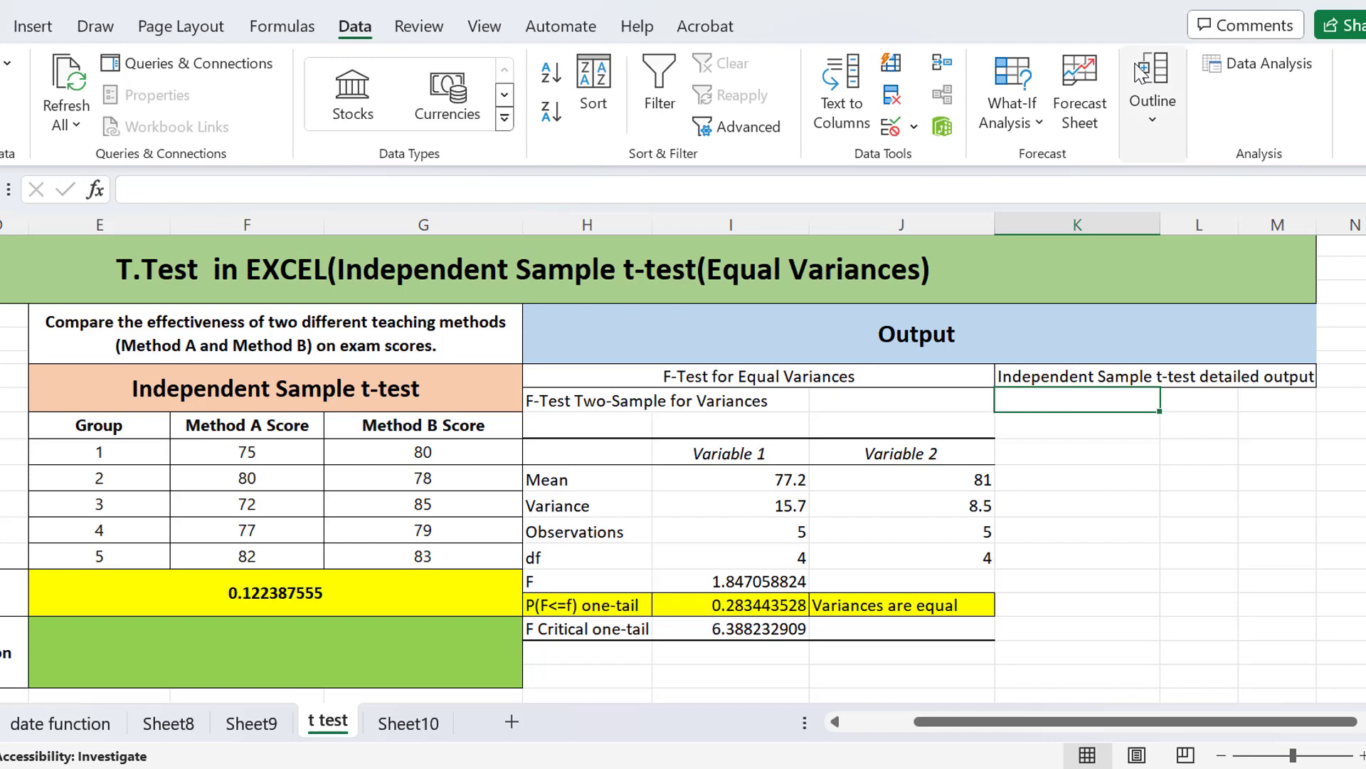
Choose t-Test: Two-Sample Assuming Equal Variances from the Data Analysis tools.
left_click(1245, 75)
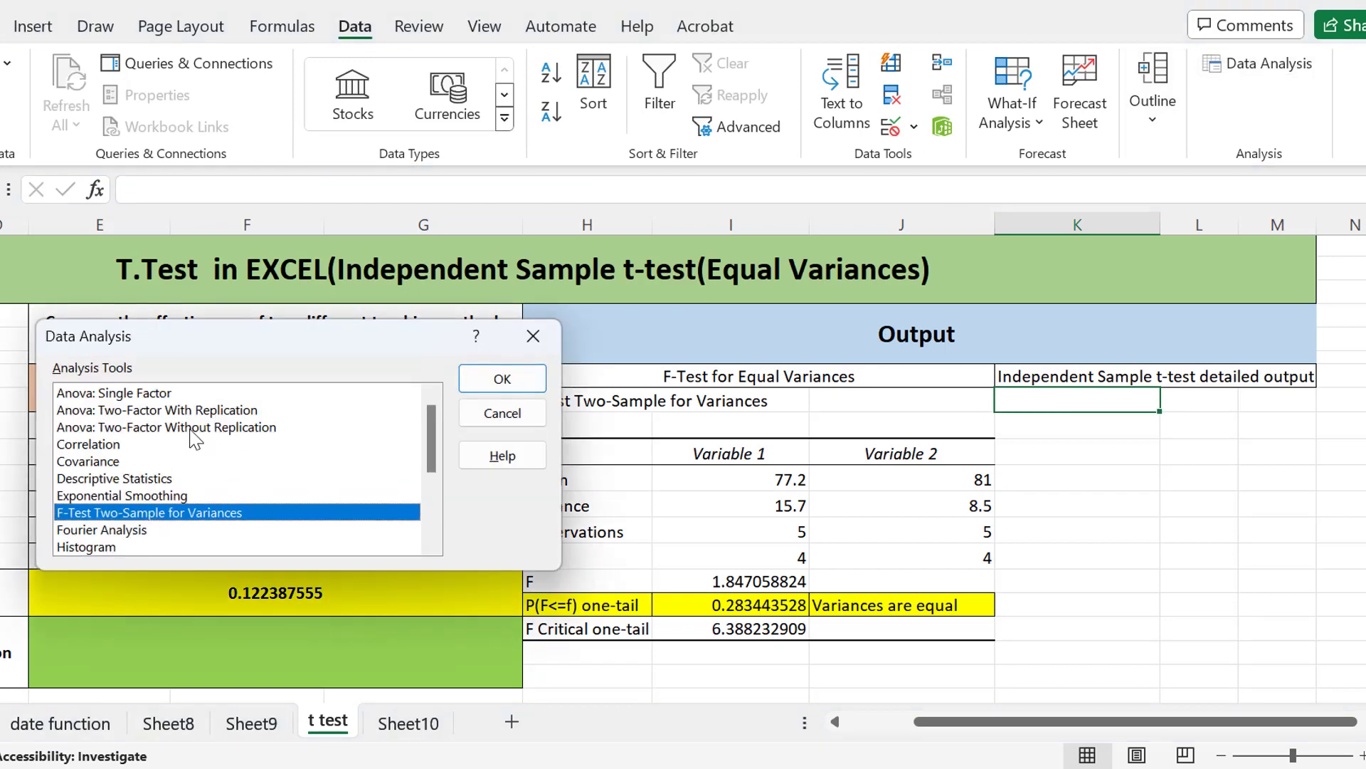
left_click_drag(432, 455, 431, 555)
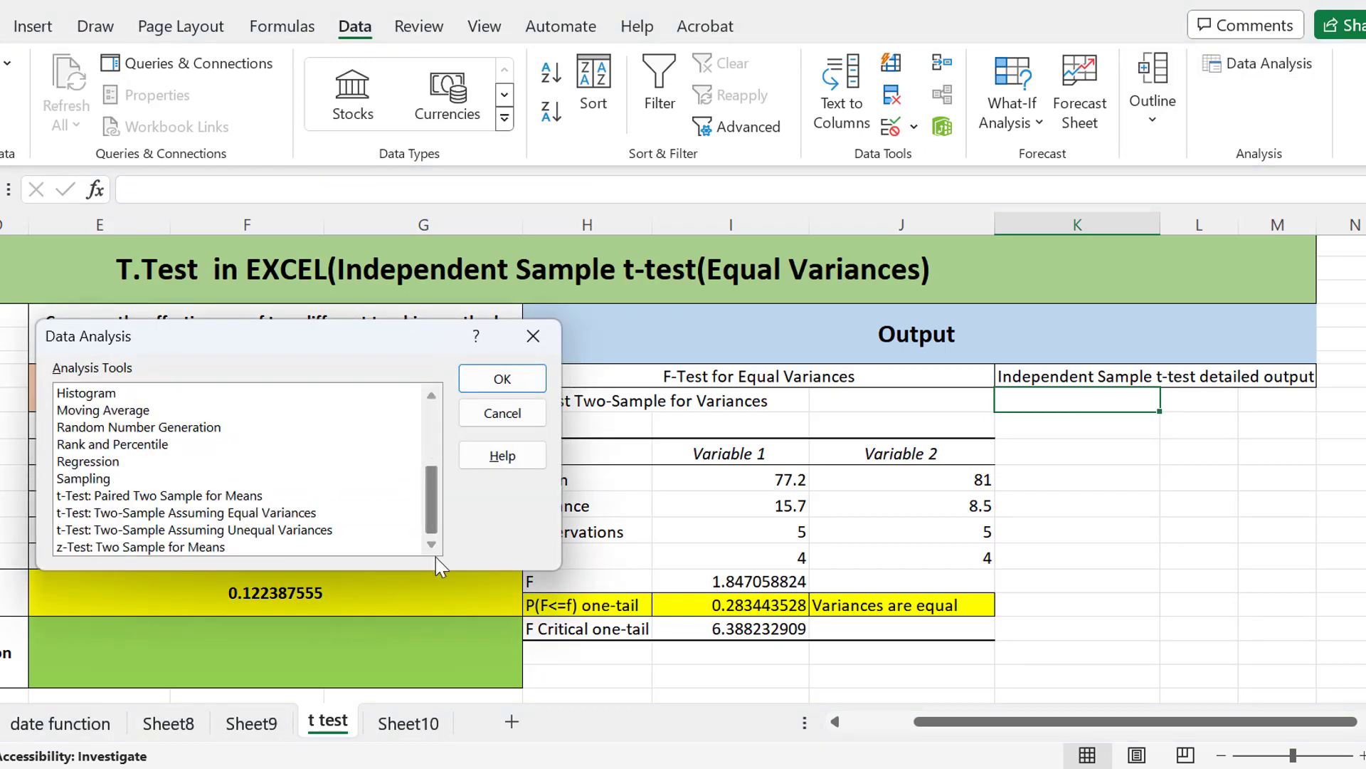
left_click(150, 514)
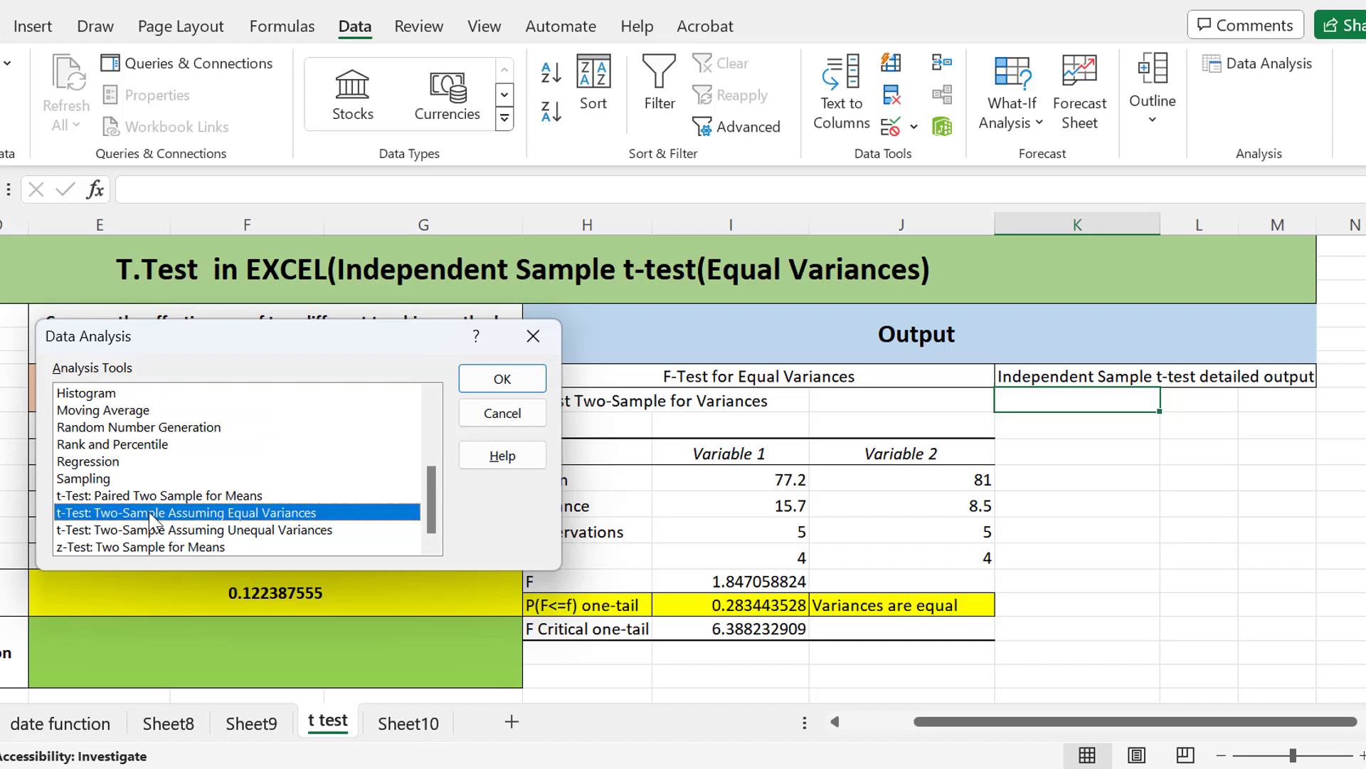
left_click(514, 383)
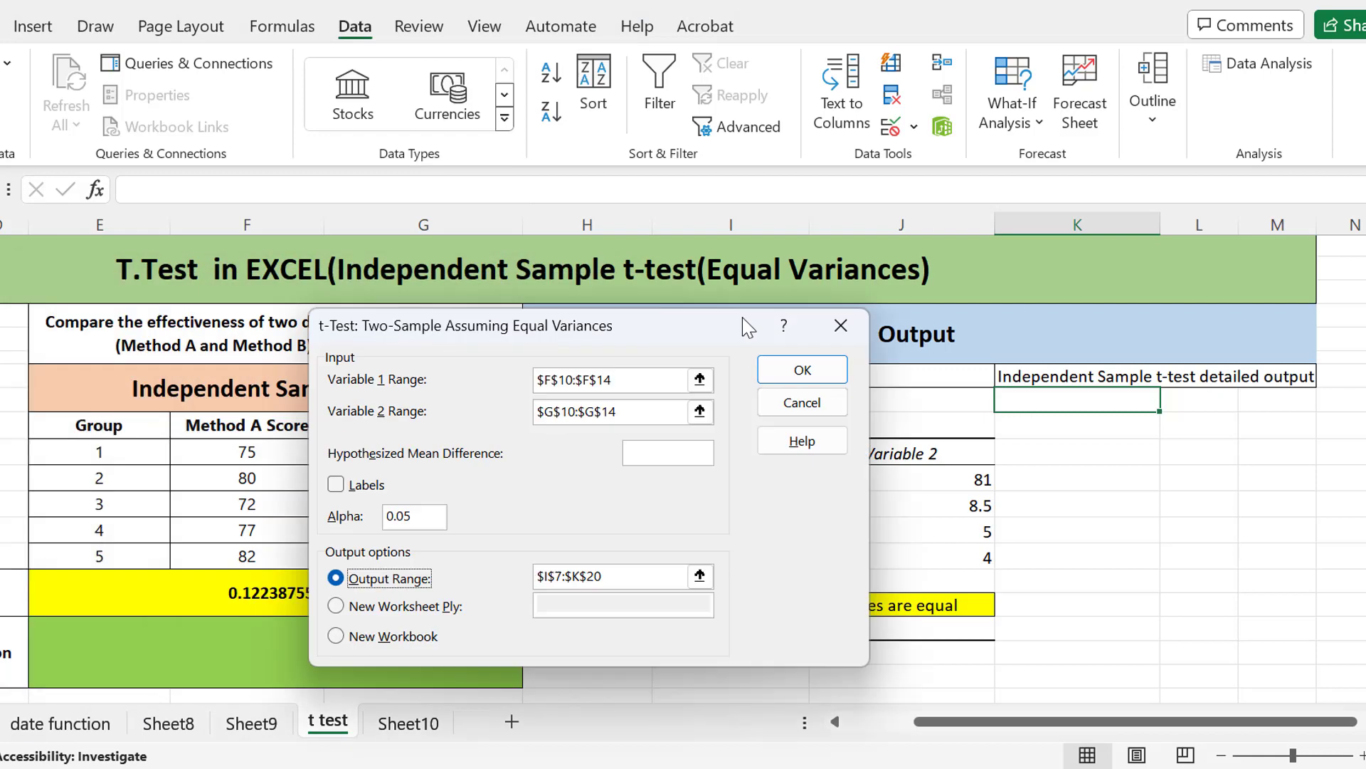
Set Variable 1 to Method A scores F10:F14 and Variable 2 to Method B scores G10:G14.
left_click_drag(747, 327, 967, 304)
triple_click(847, 355)
key("BackSpace")
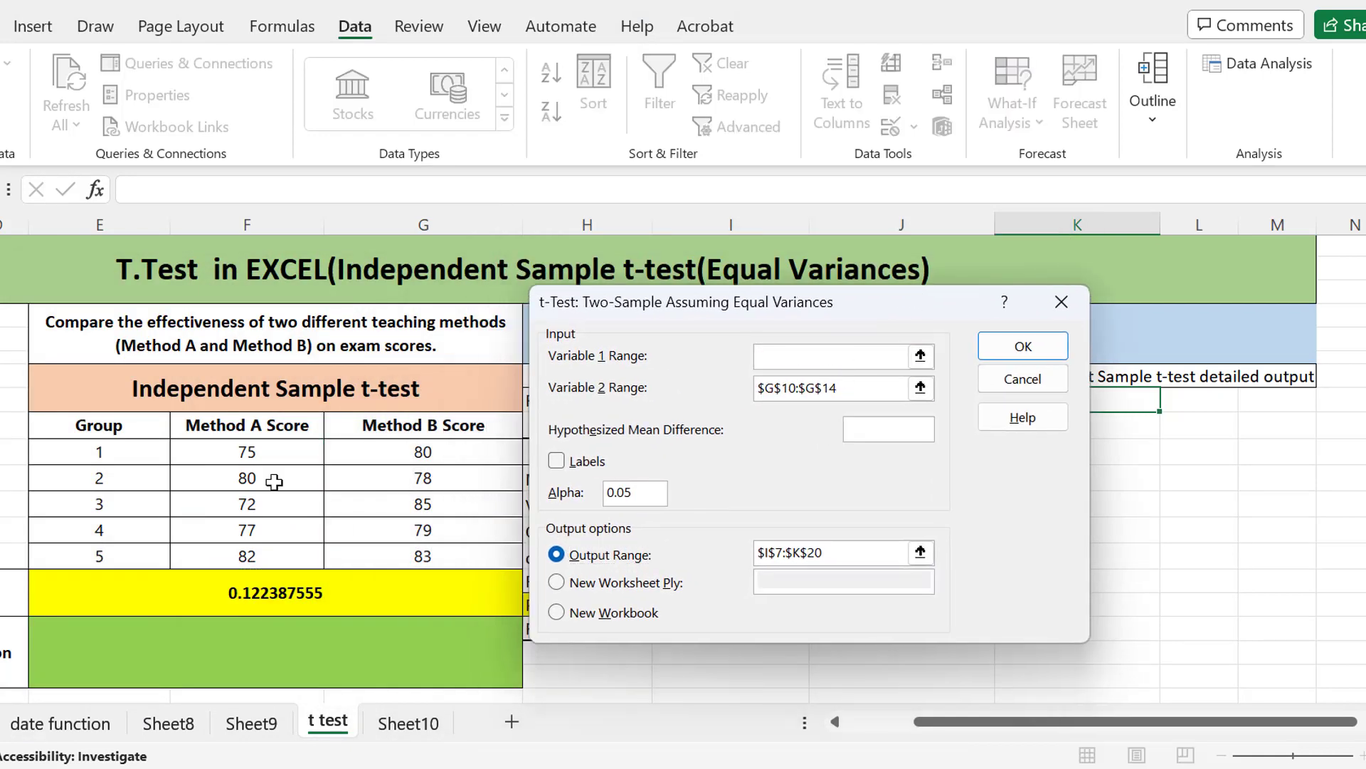
left_click_drag(274, 452, 283, 554)
triple_click(805, 388)
key("BackSpace")
left_click_drag(470, 452, 459, 556)
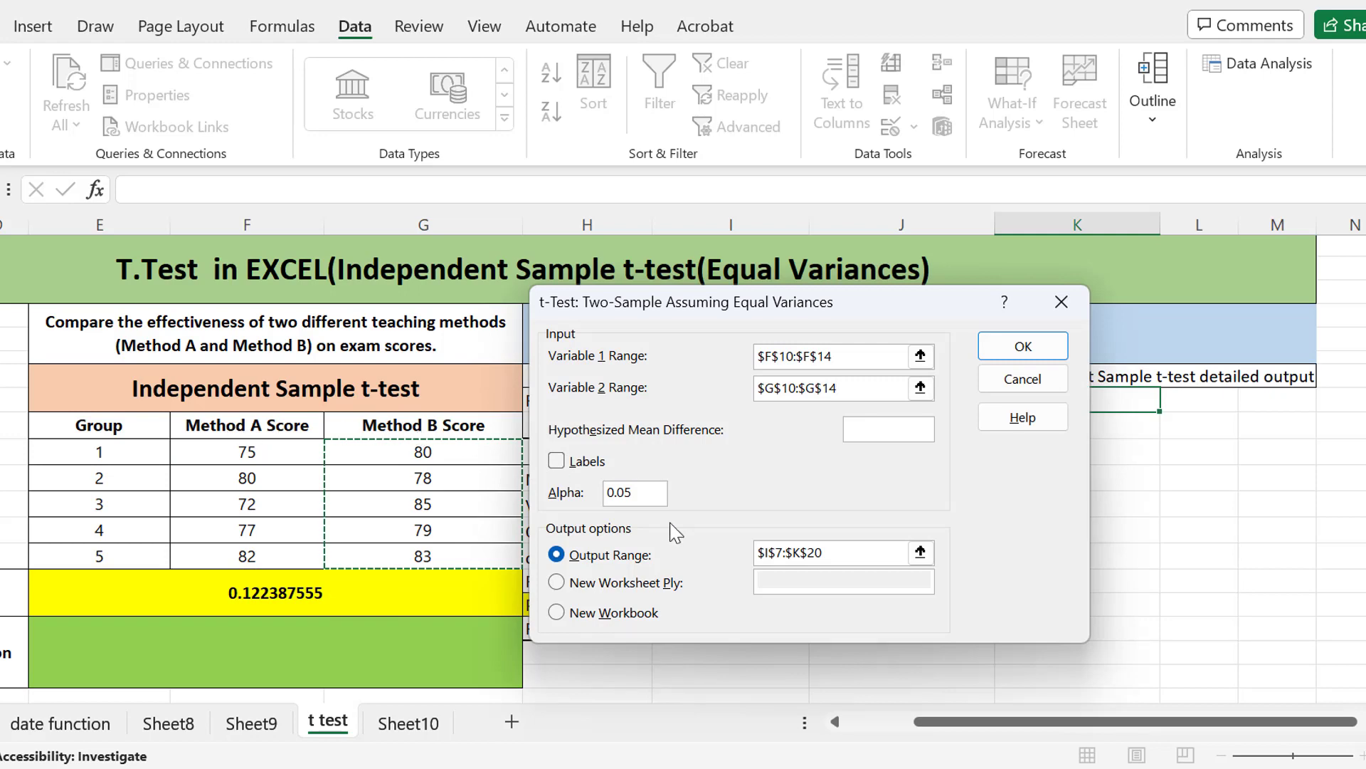
Set the output range to K8:M19 and run the t-test.
left_click(848, 561)
key("BackSpace")
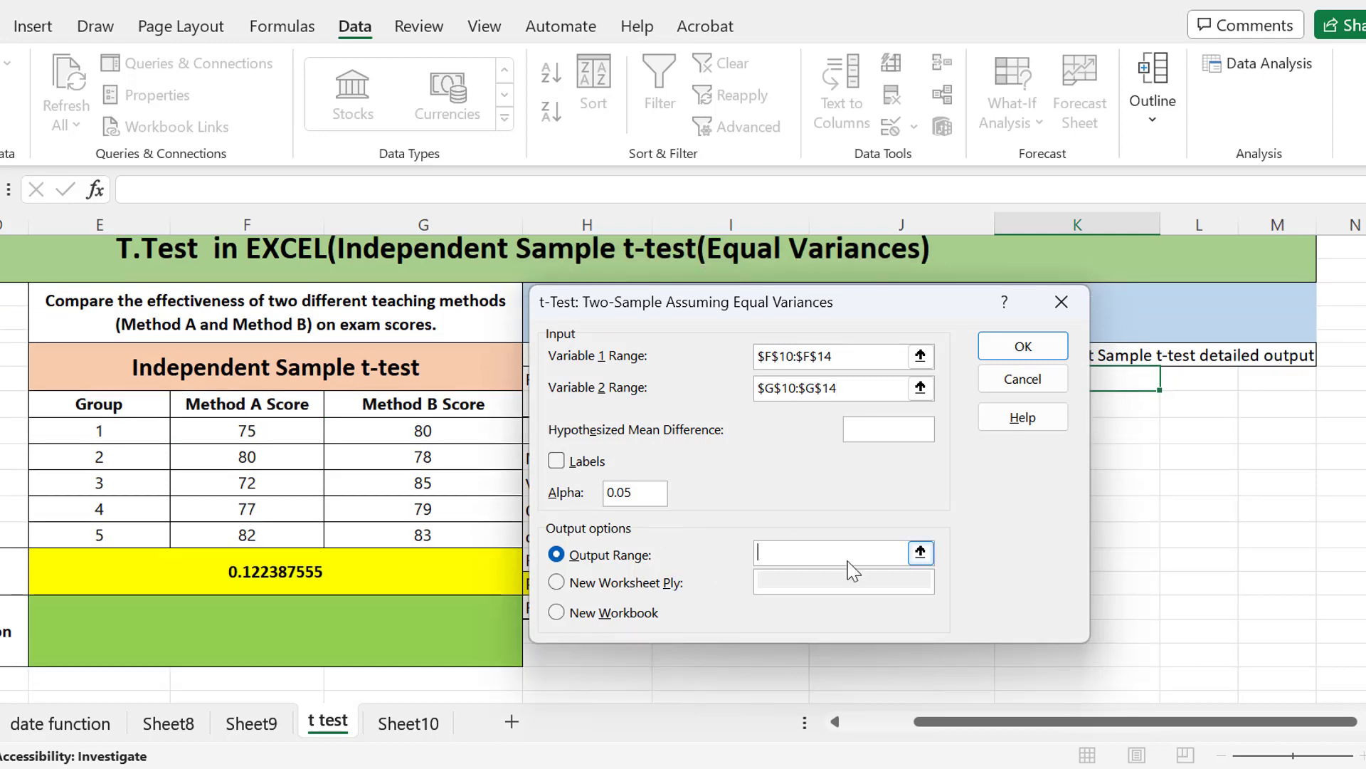
left_click(920, 552)
left_click_drag(1078, 379, 1254, 646)
key("Return")
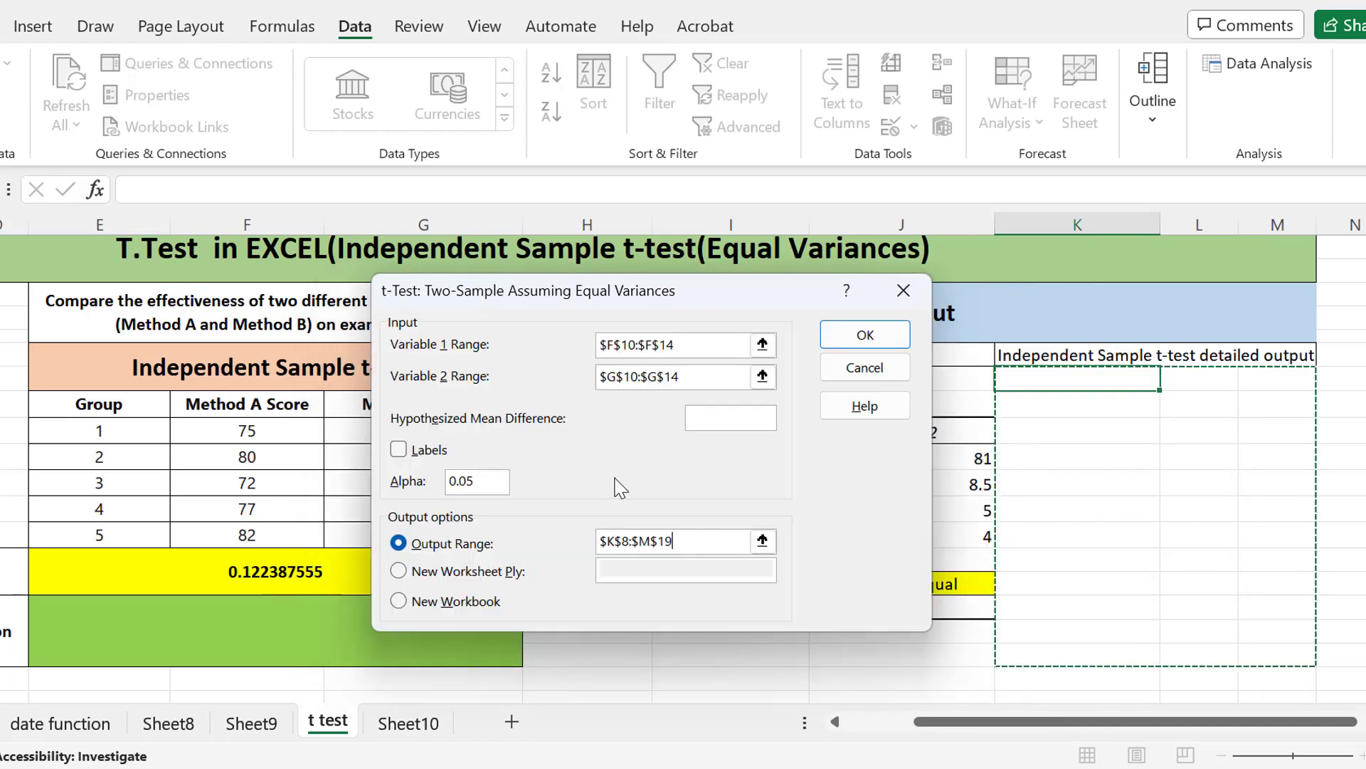
left_click(857, 332)
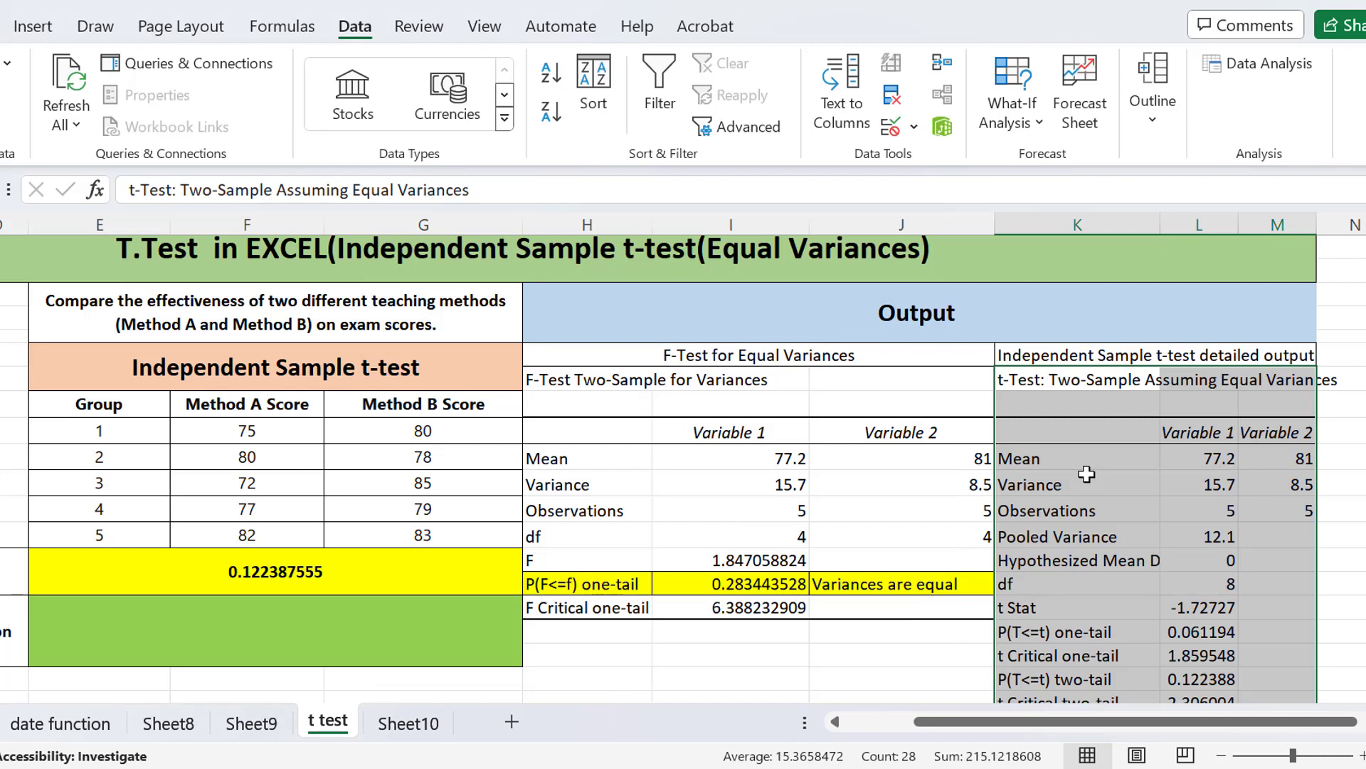
Widen columns M and K of the t-test output and clear the selection.
left_click_drag(1317, 224, 1358, 224)
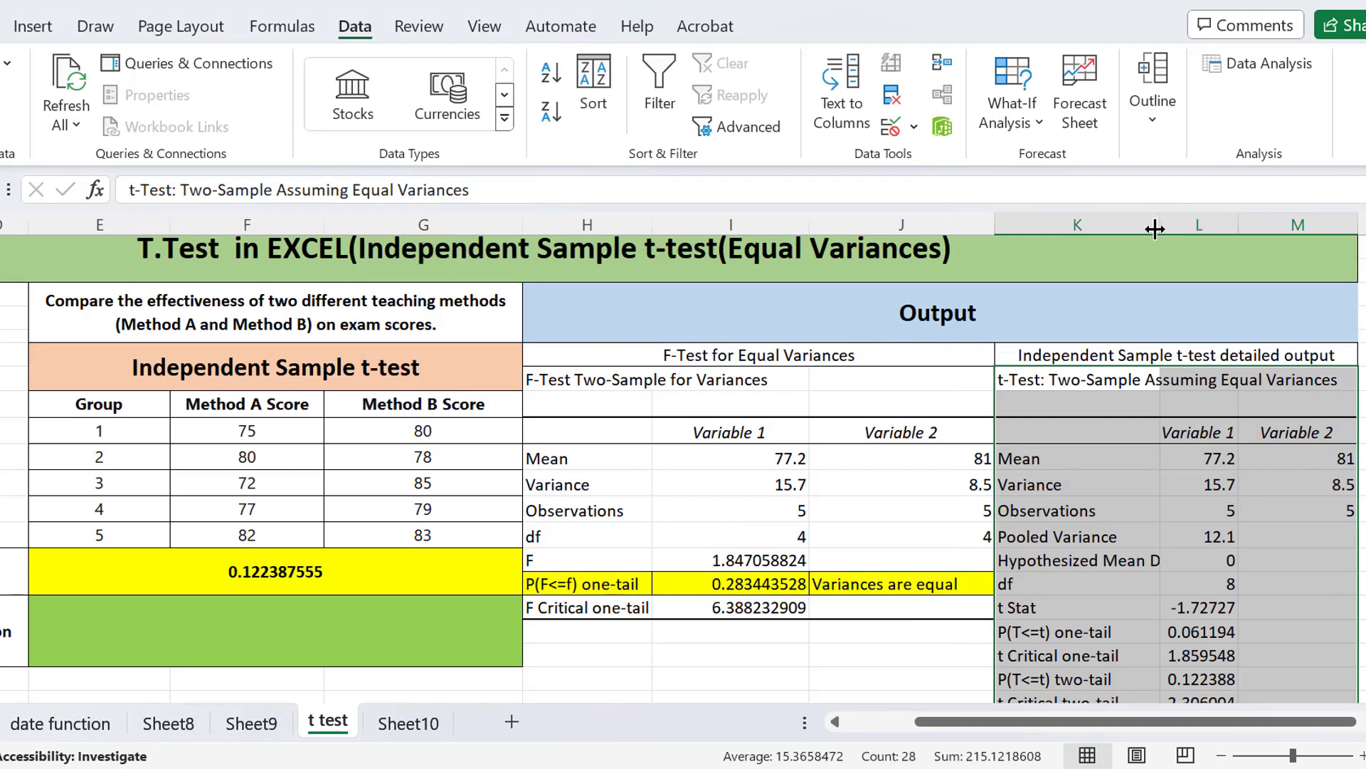
left_click_drag(1171, 219, 1190, 220)
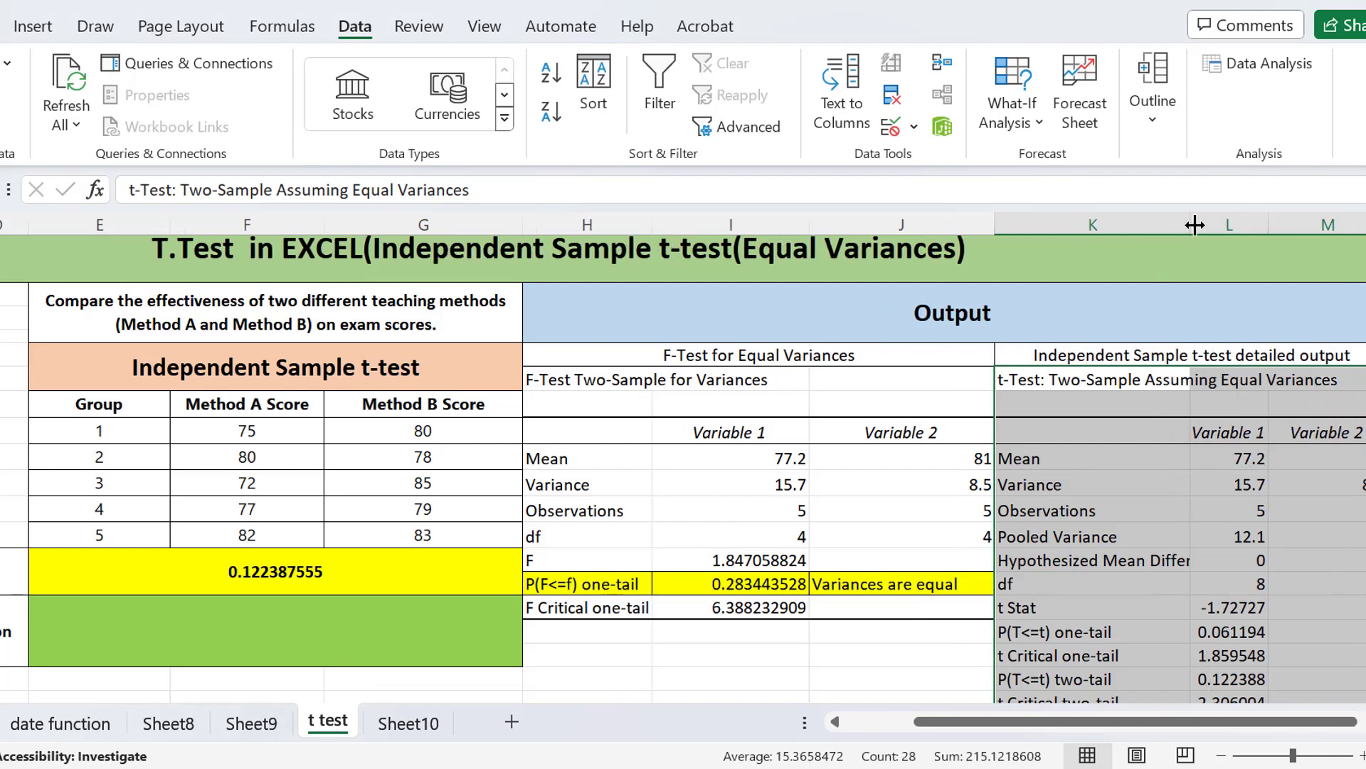
left_click_drag(1100, 723, 1103, 724)
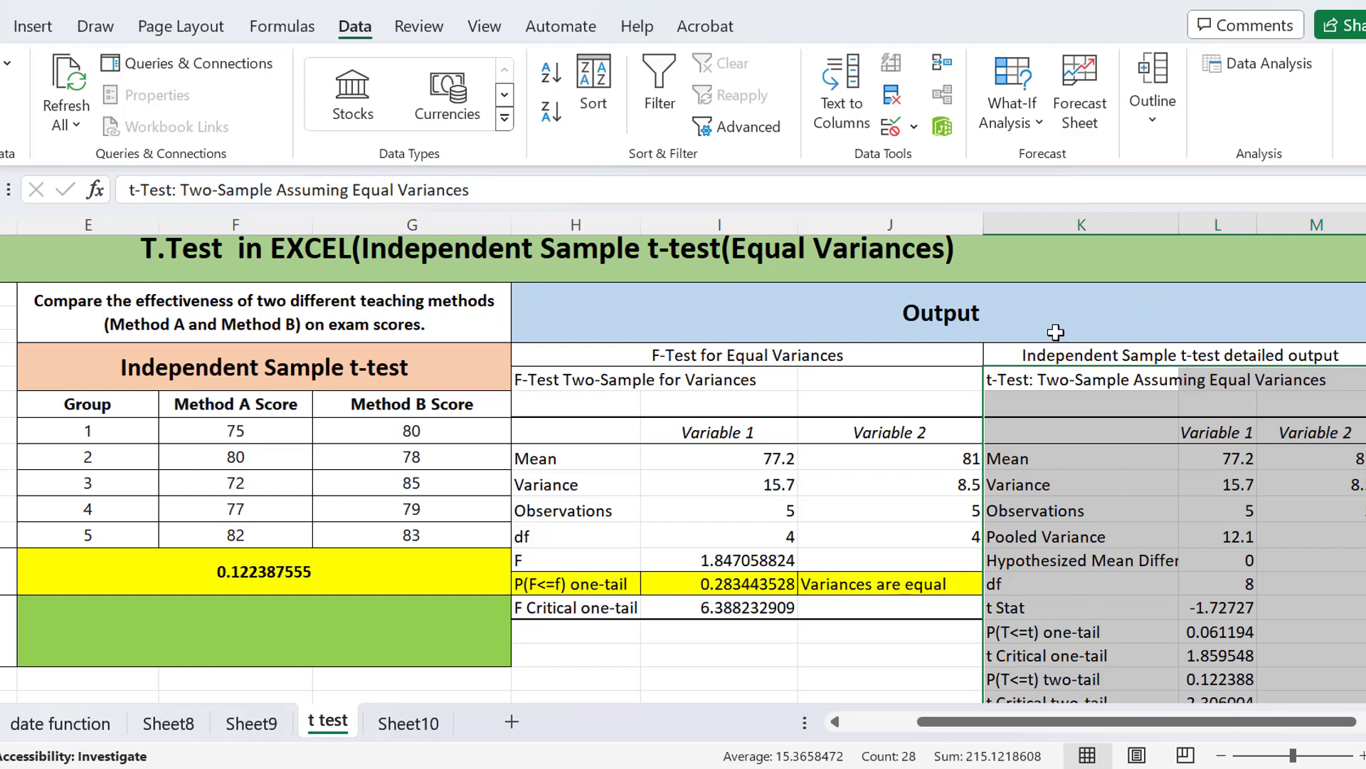
left_click(1149, 575)
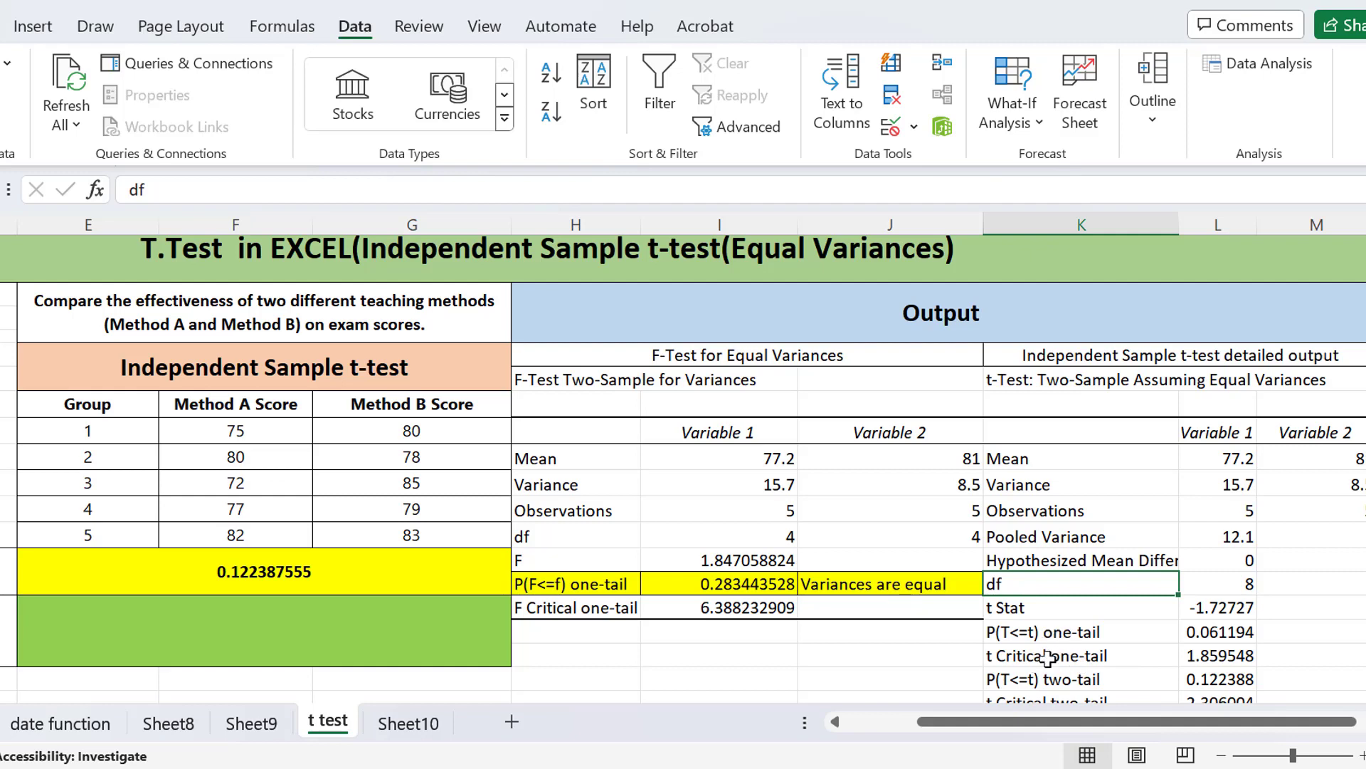
Fill the P(T<=t) two-tail row (0.122388) yellow and compare it with the TTEST cell.
left_click_drag(1078, 680, 1210, 674)
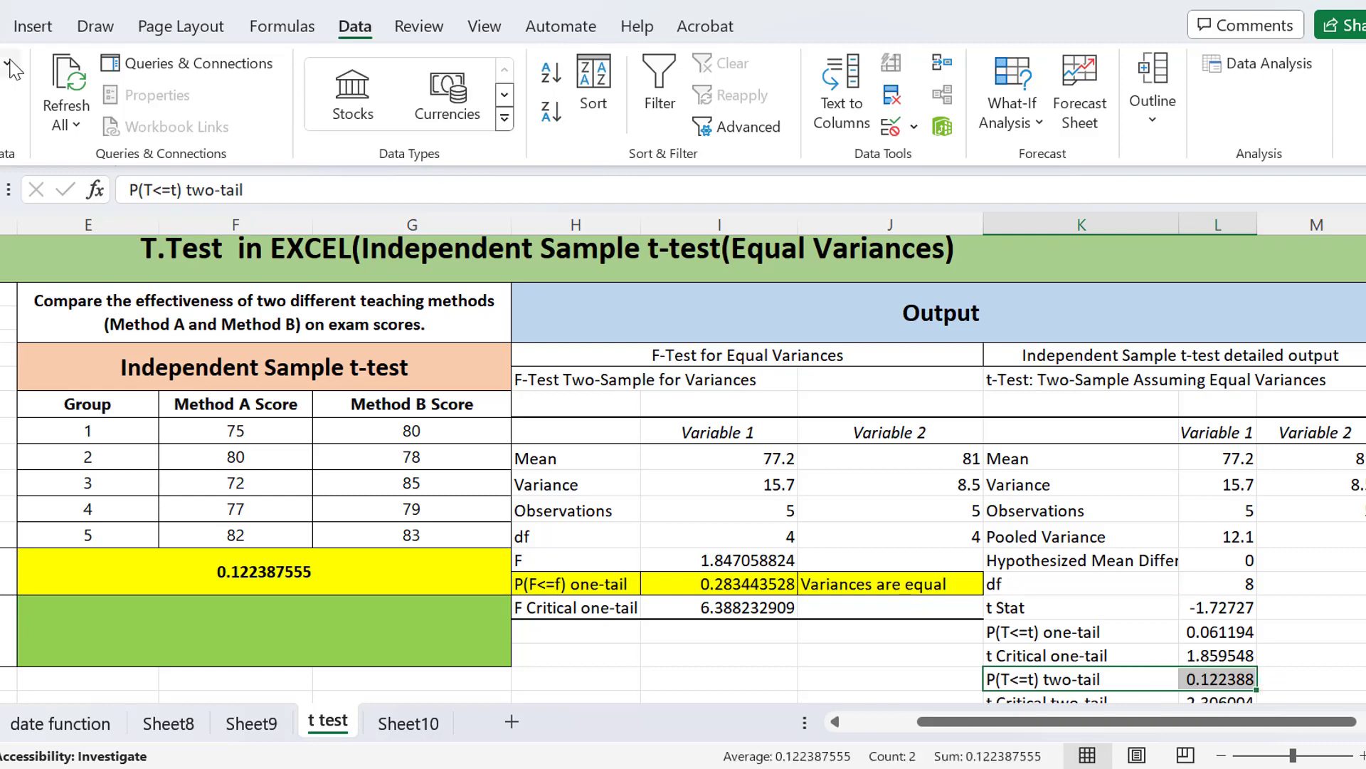
left_click(6, 26)
left_click(76, 126)
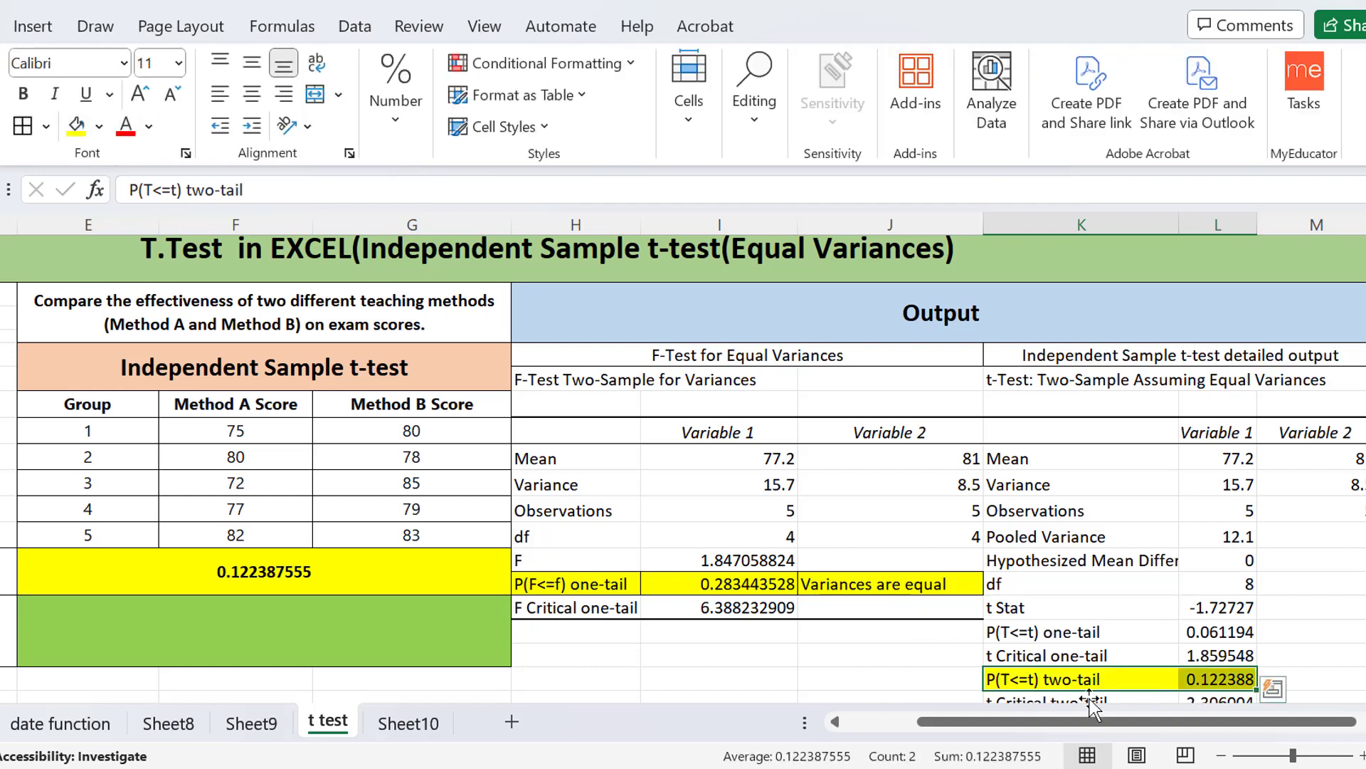
left_click(1130, 680)
left_click_drag(1129, 680, 1201, 680)
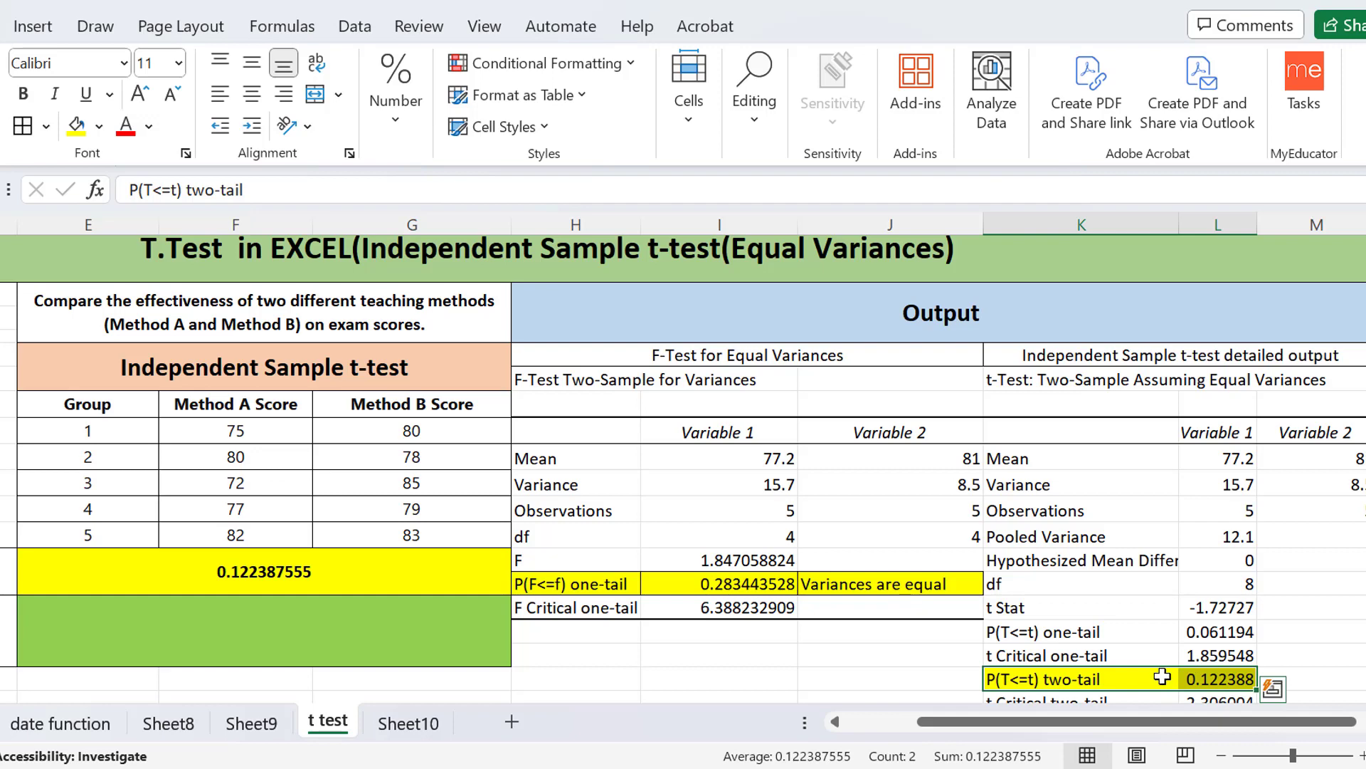
left_click(426, 570)
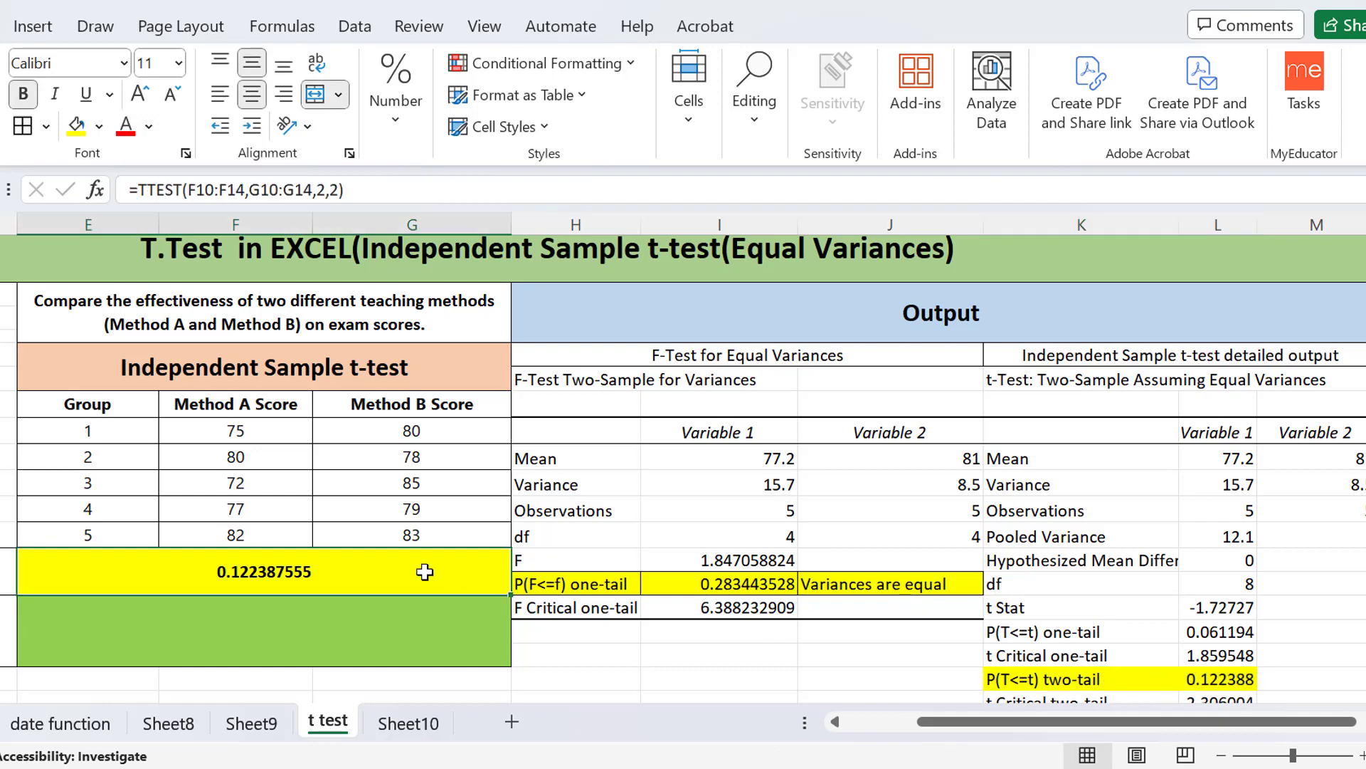
left_click_drag(1082, 679, 1217, 679)
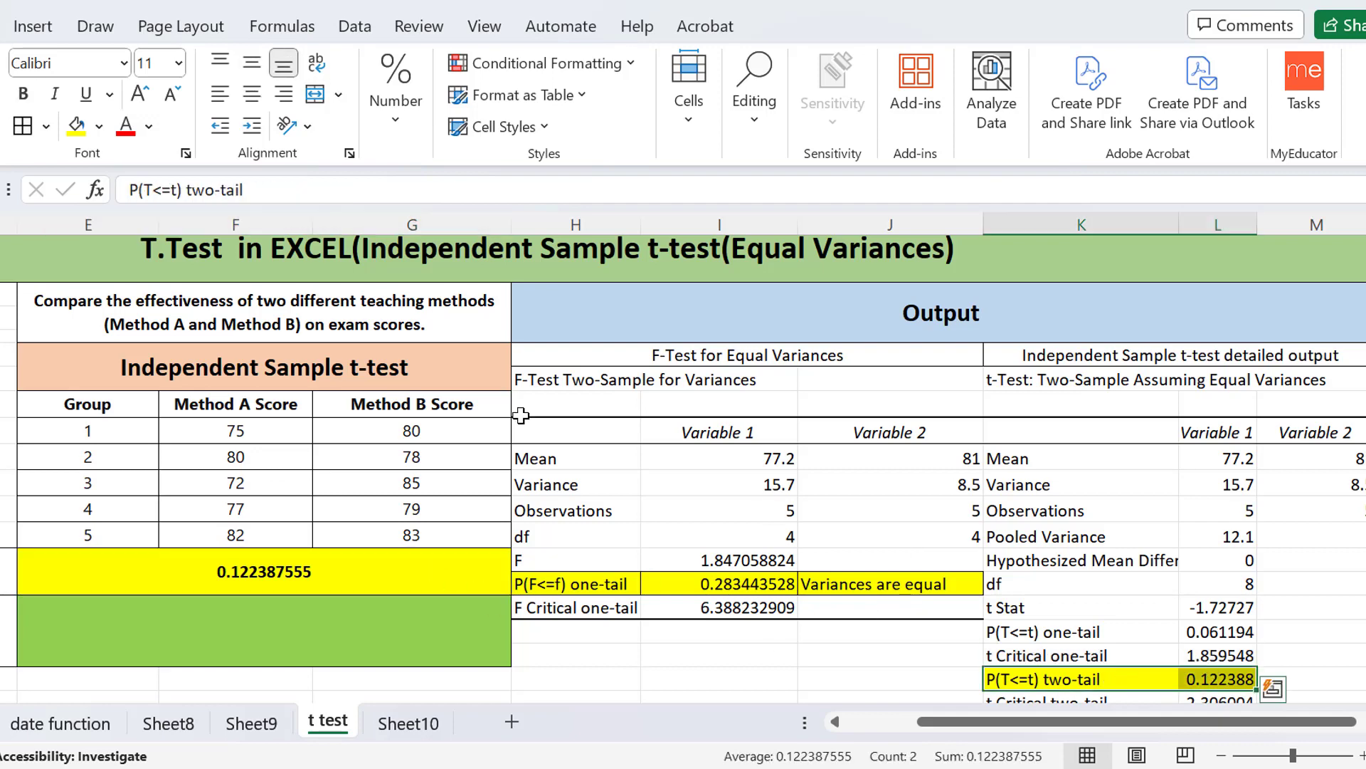
Write the conclusion that the p-value exceeds the 0.05 level, so the null is not rejected.
double_click(113, 626)
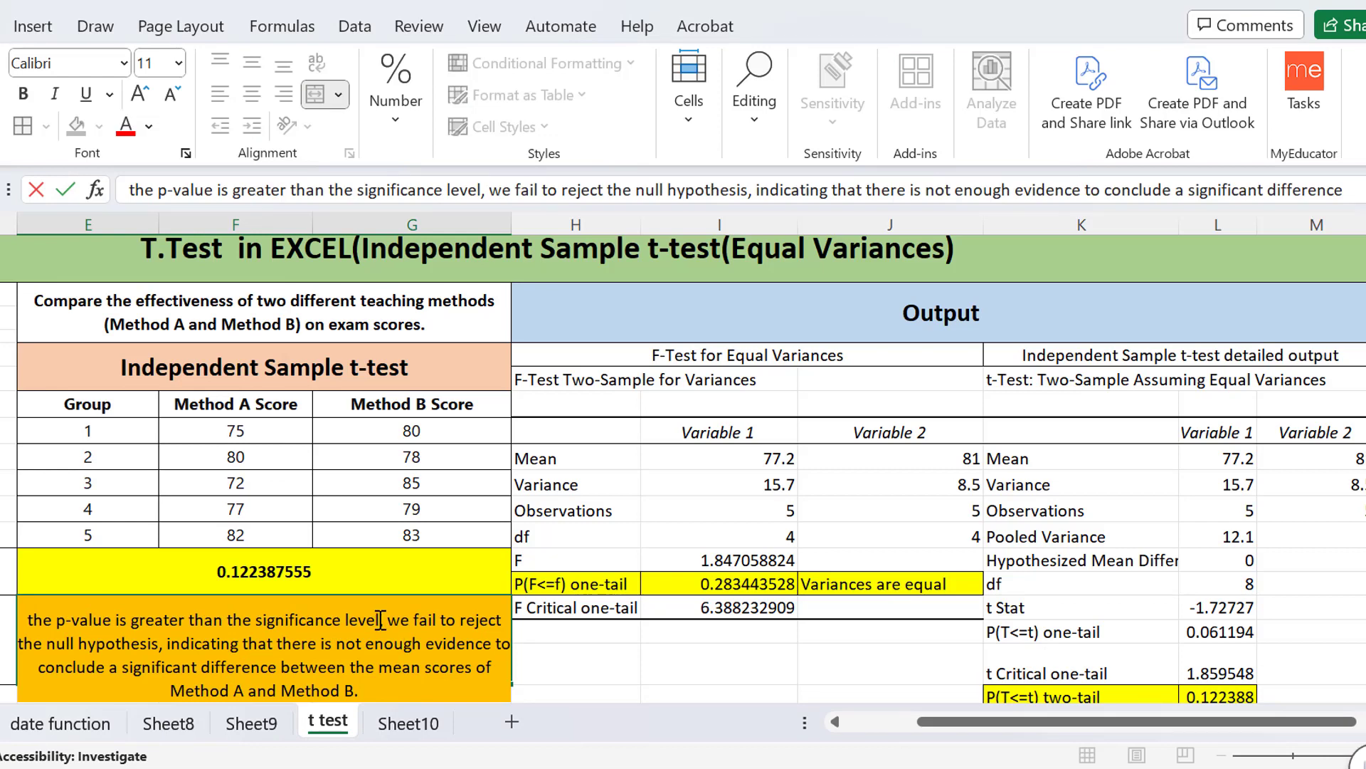
type("(0.05")
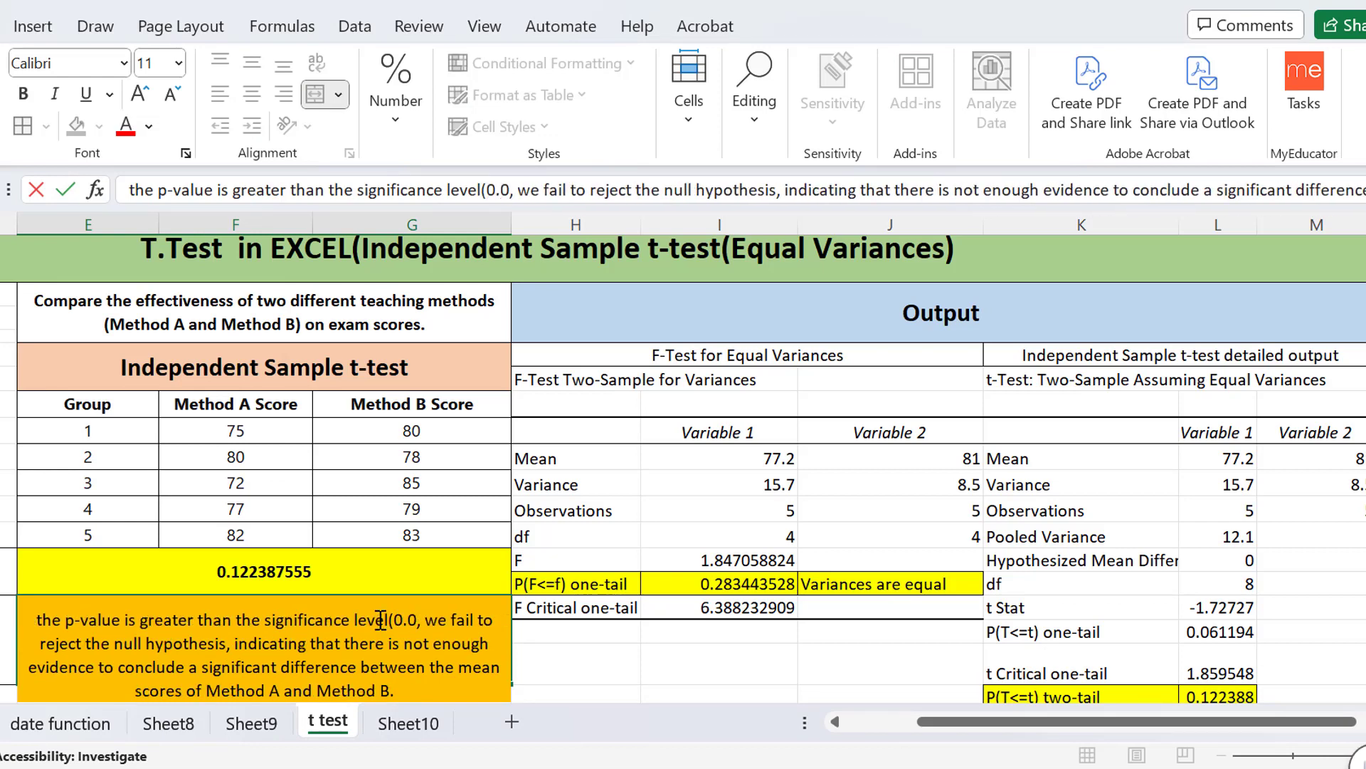
type(")")
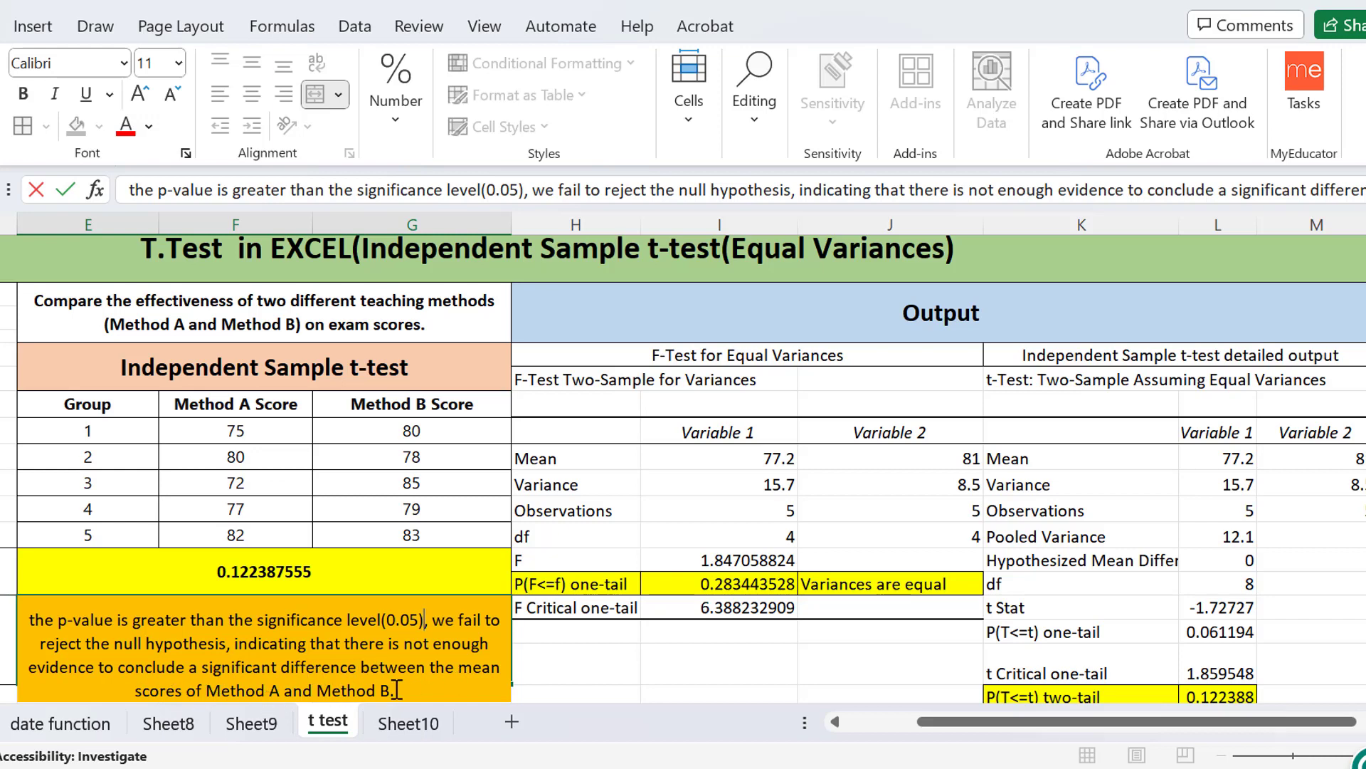
key("Escape")
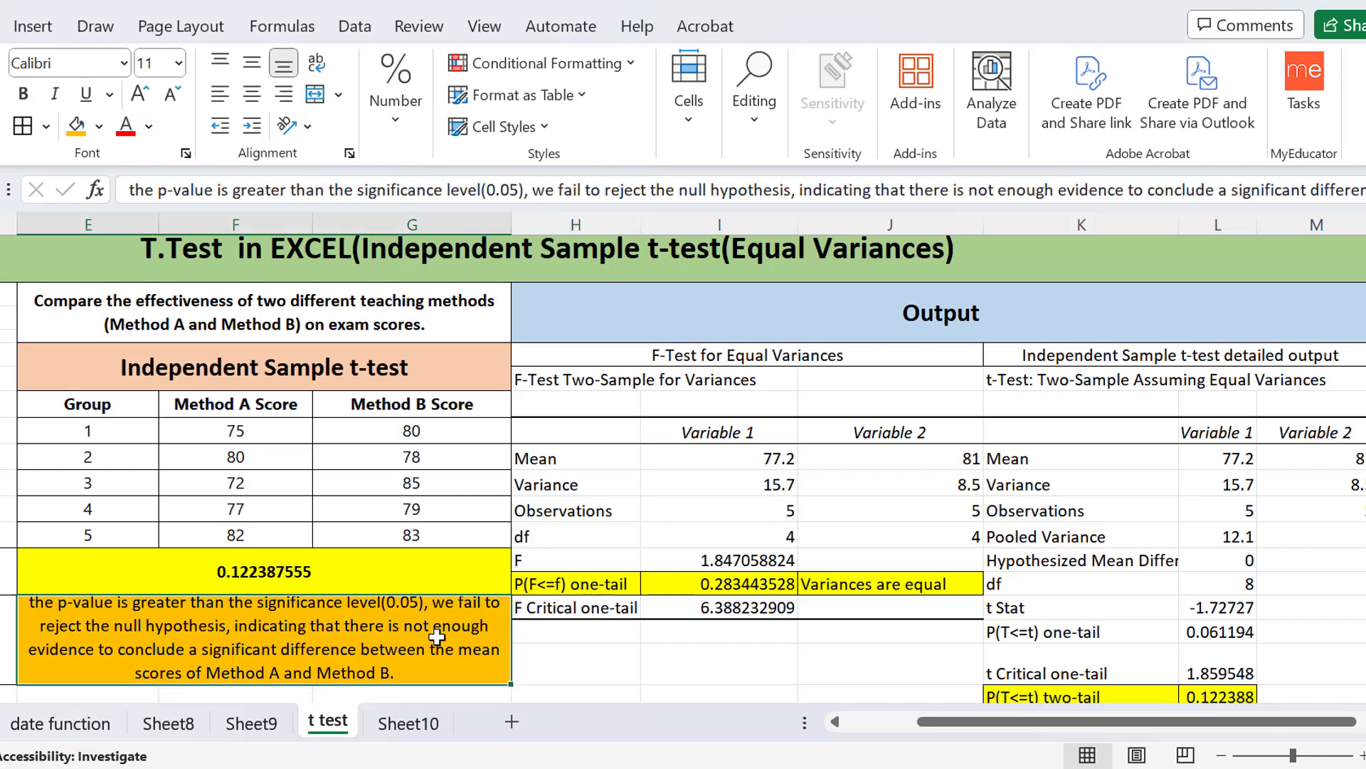